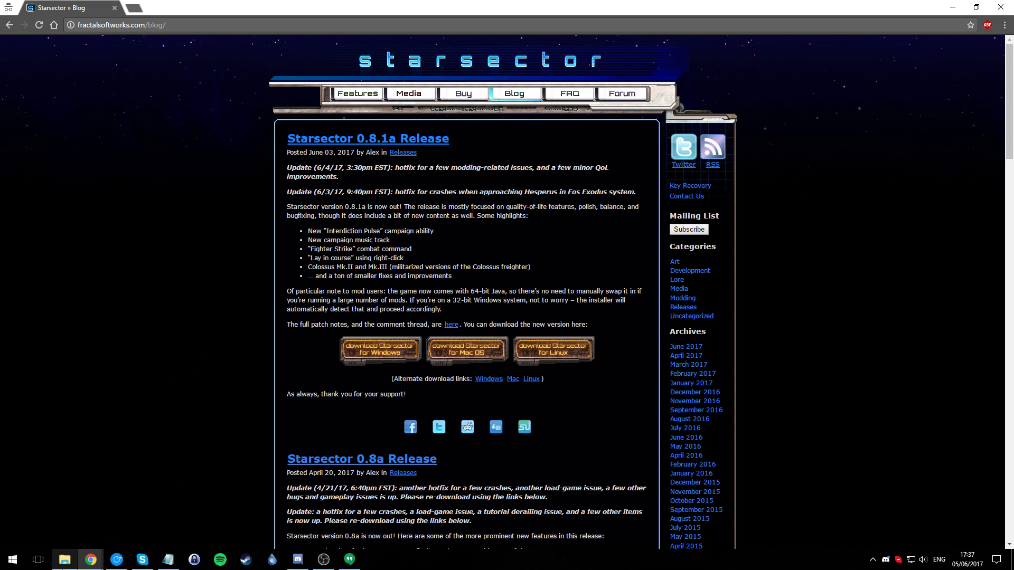
Run starsector_install-0.8.1a-RC7.exe from the Starsector folder on drive D: and allow it past Windows SmartScreen.
click(64, 559)
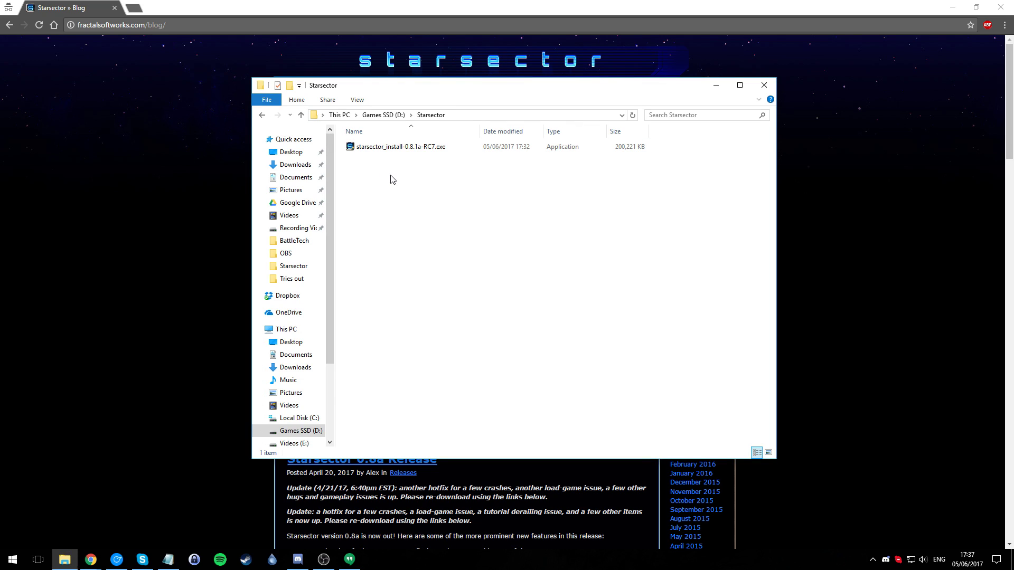
double_click(386, 149)
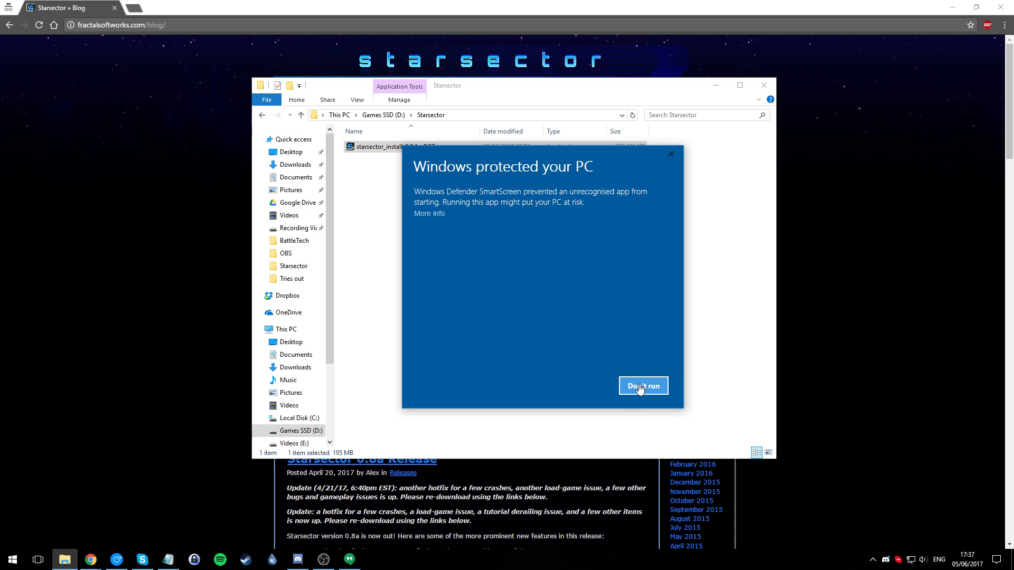
click(622, 386)
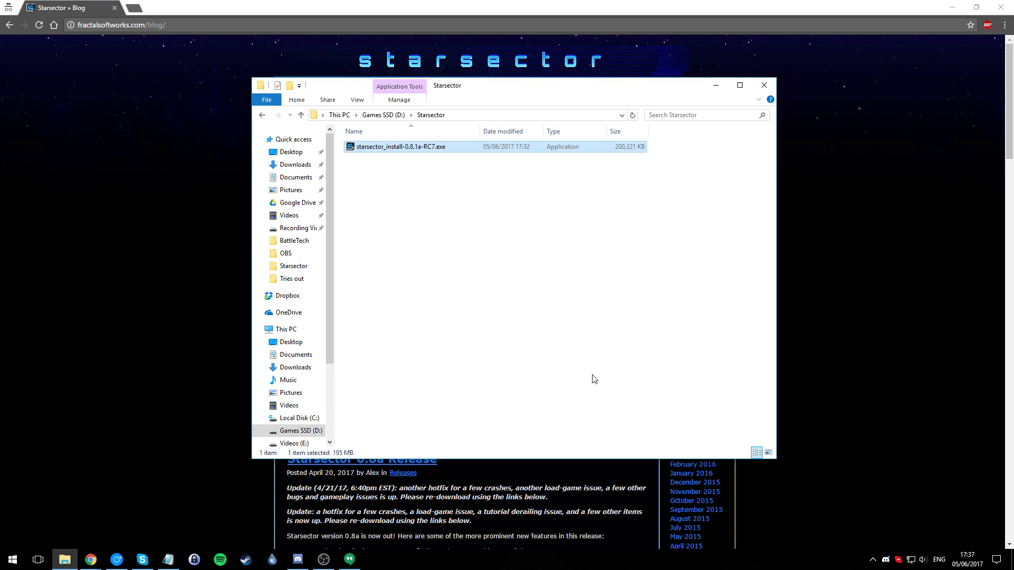
double_click(401, 149)
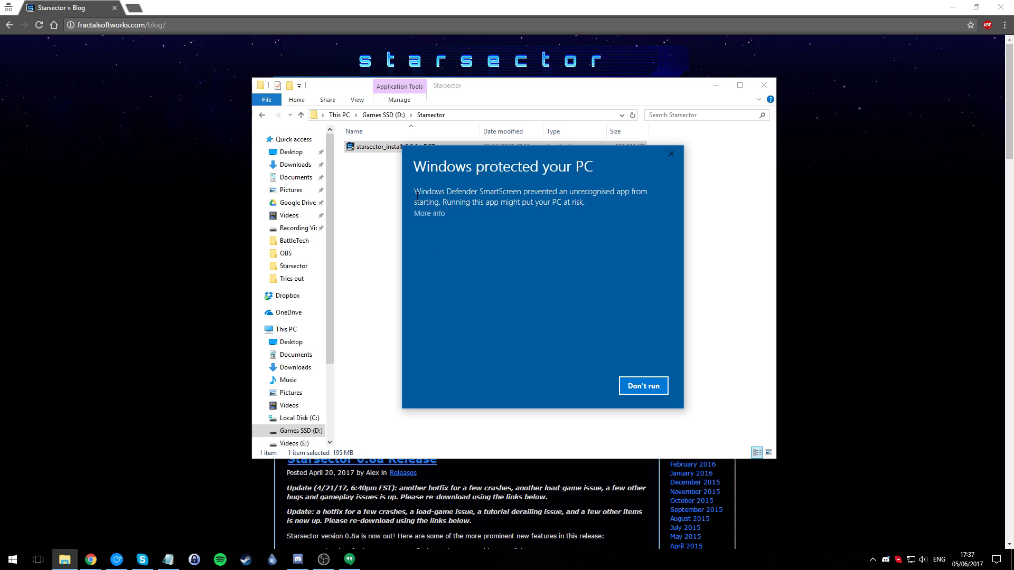
click(430, 214)
click(578, 388)
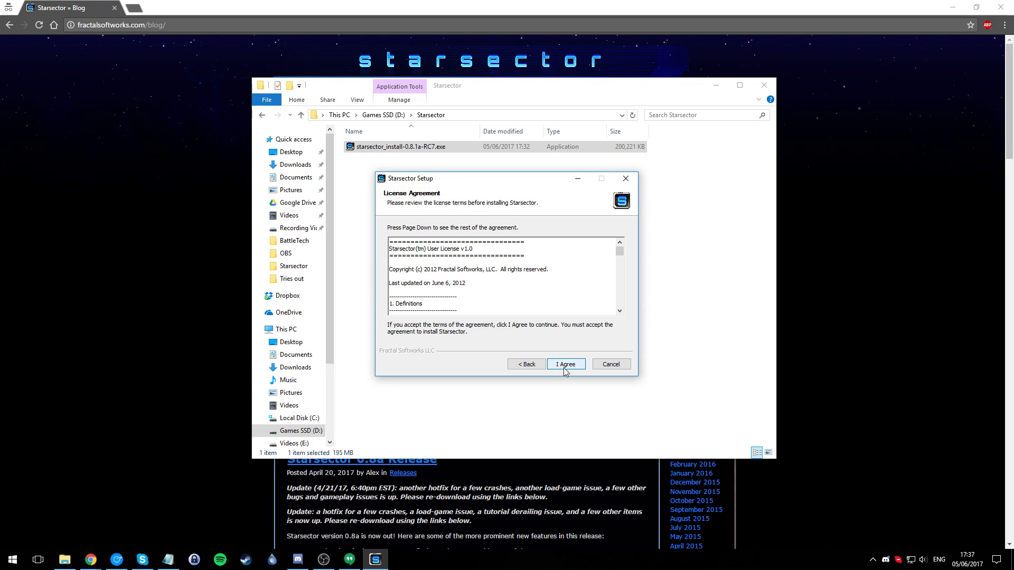
Install Starsector with the default components into D:\Starsector, accepting the license and creating no Start Menu shortcuts, and finish the setup wizard.
click(566, 365)
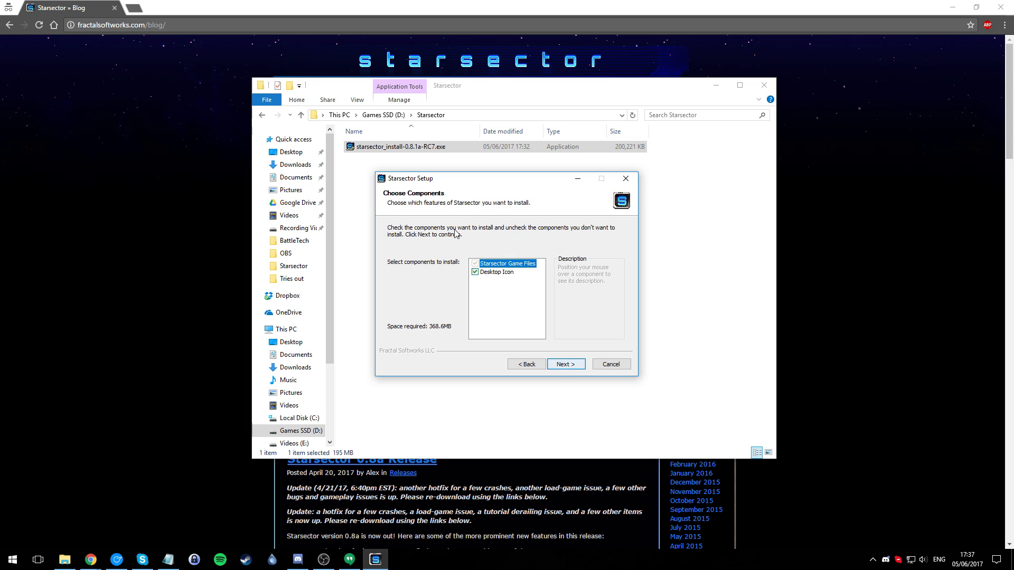
click(567, 364)
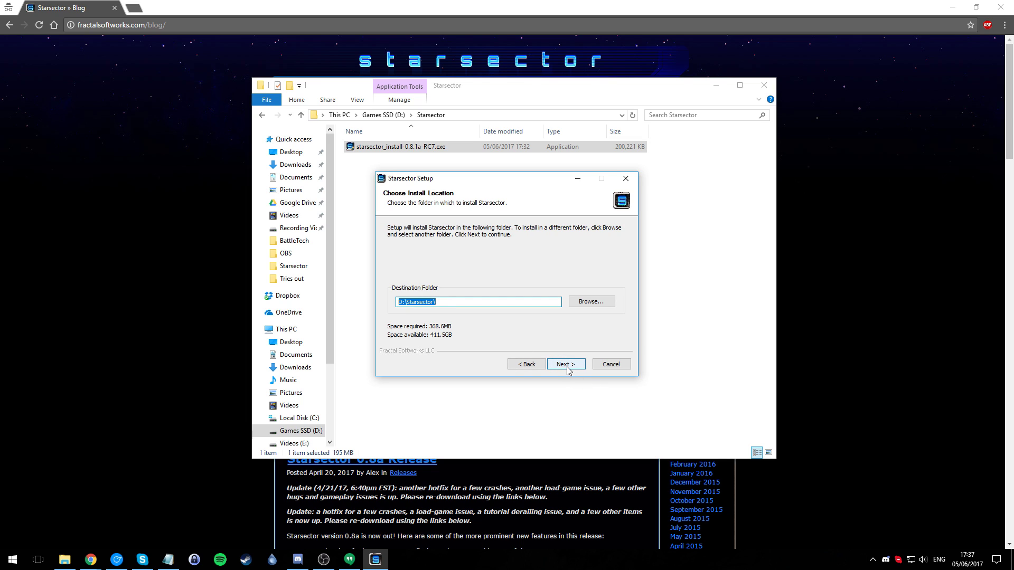
click(566, 364)
click(419, 342)
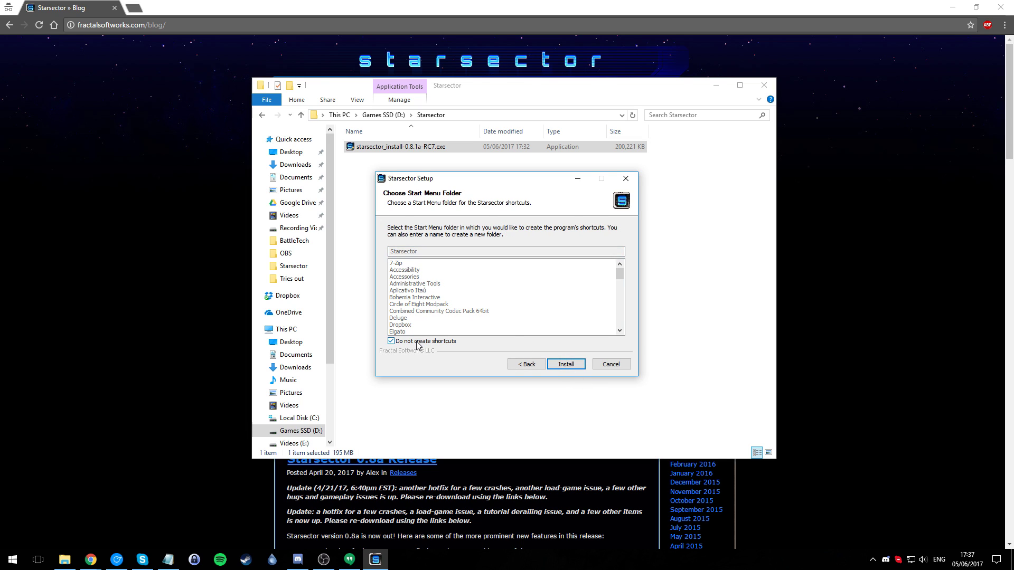
click(559, 363)
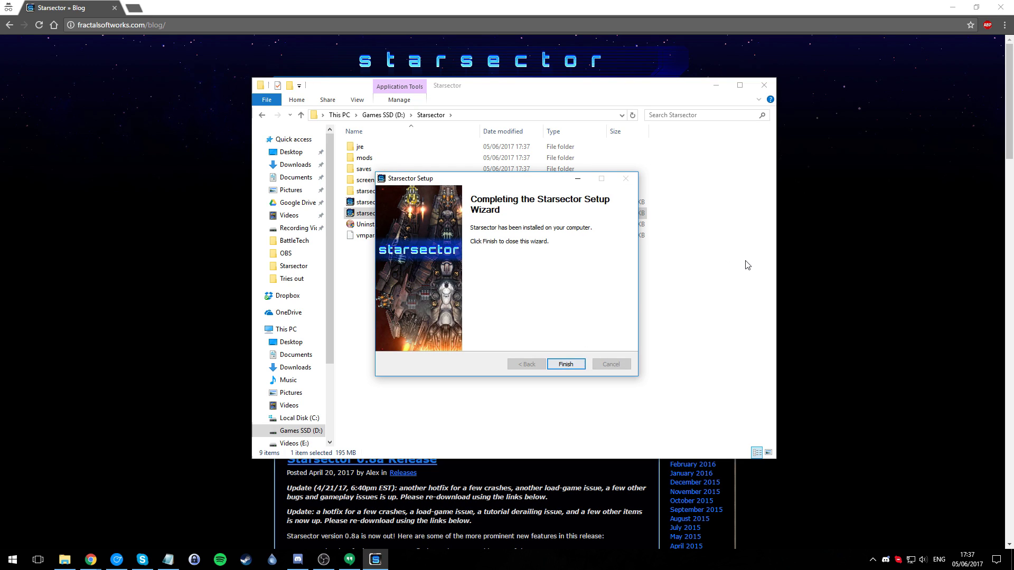
click(560, 365)
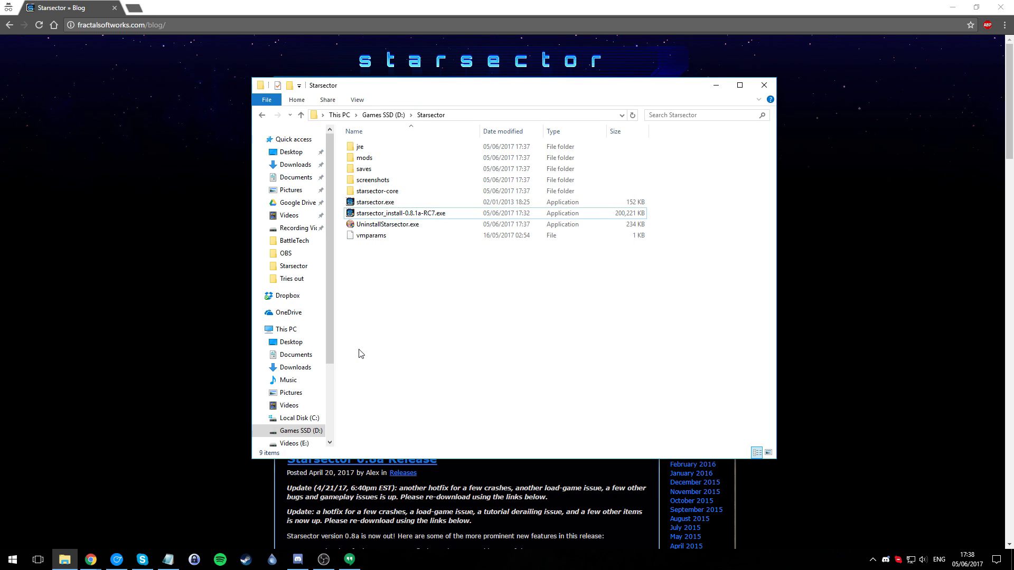
Test-launch starsector.exe at 1920x1080 with fullscreen and sound enabled, and quit from the game's main menu.
double_click(372, 204)
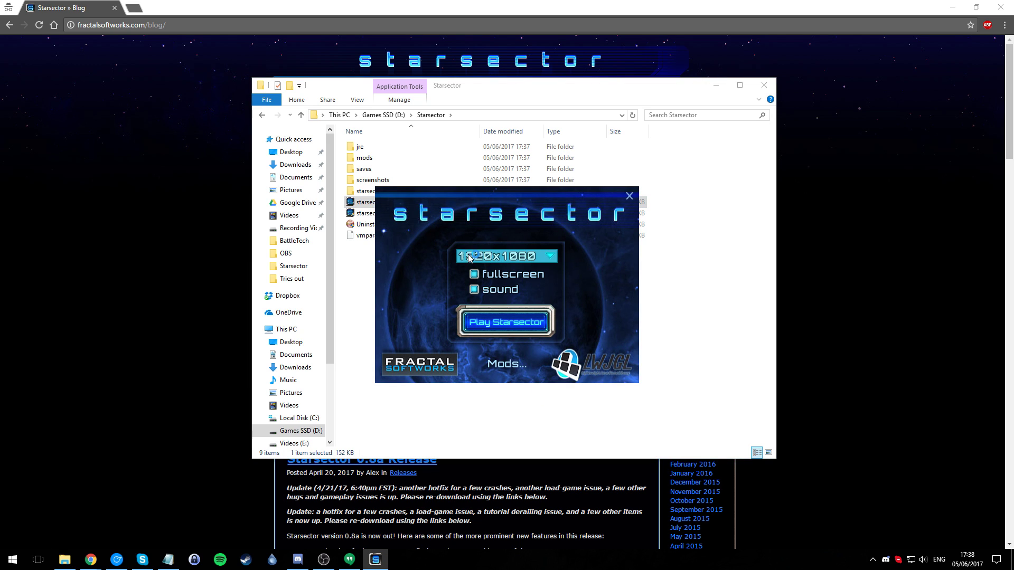
click(549, 258)
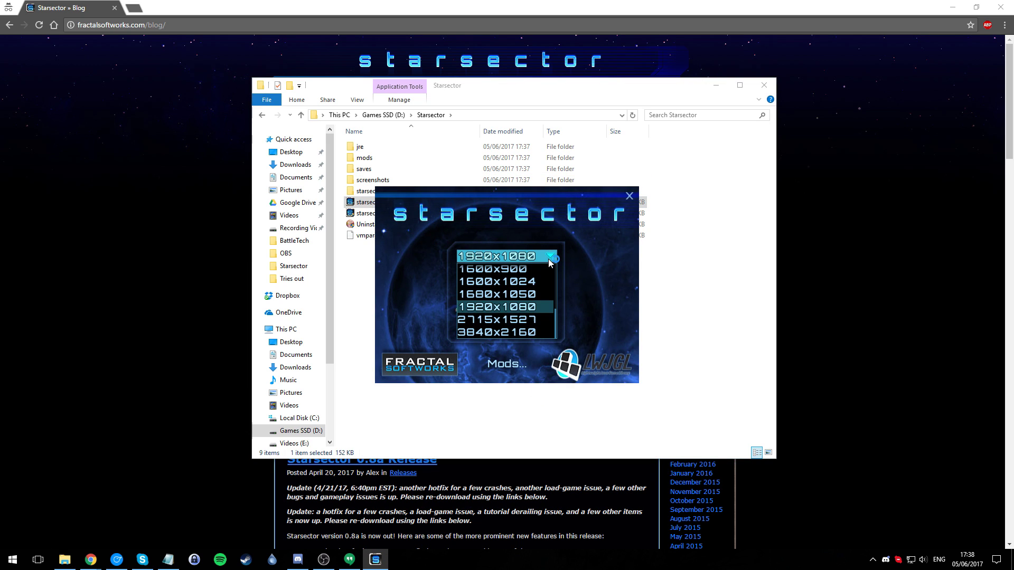
click(548, 259)
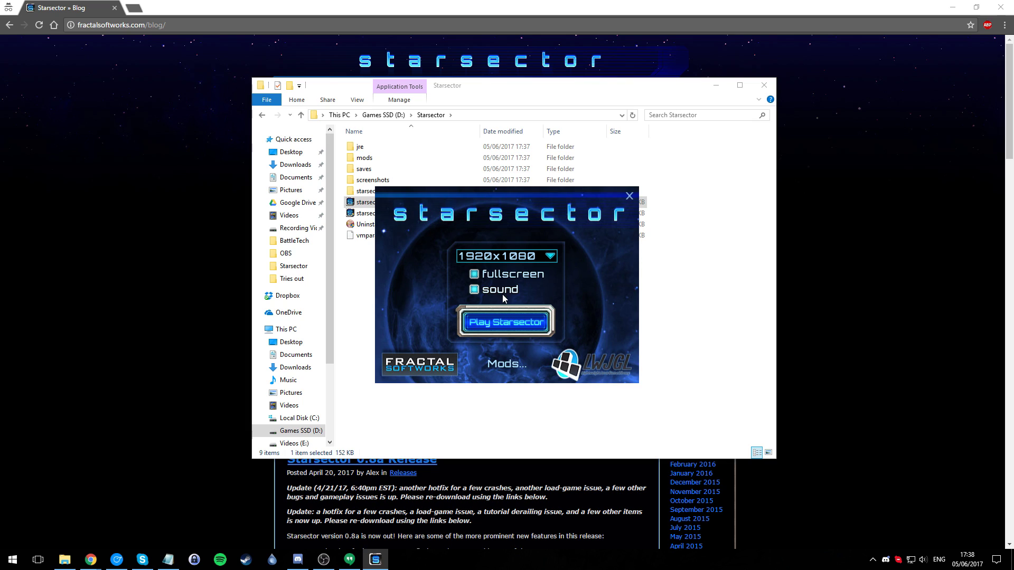
click(501, 364)
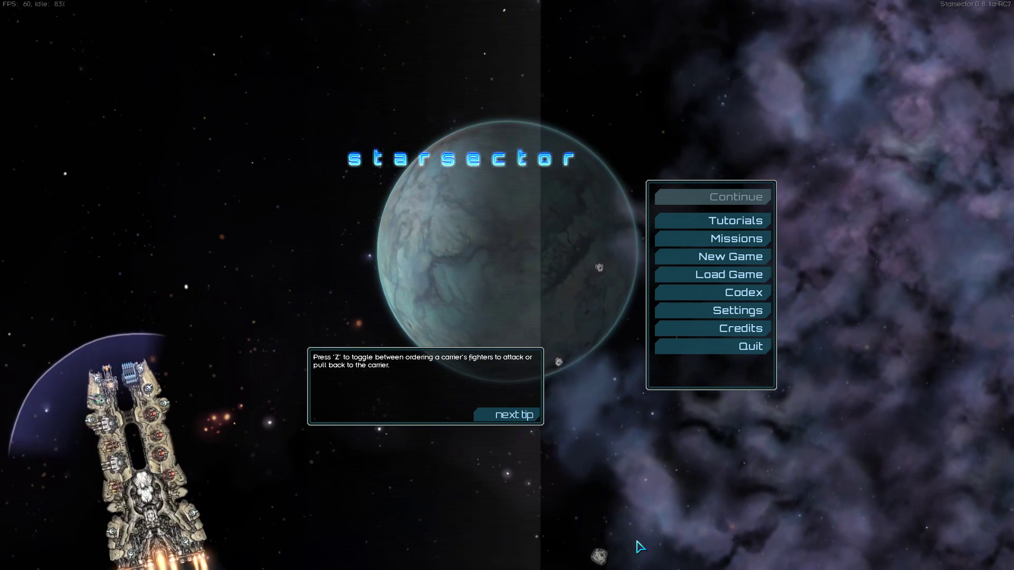
click(709, 348)
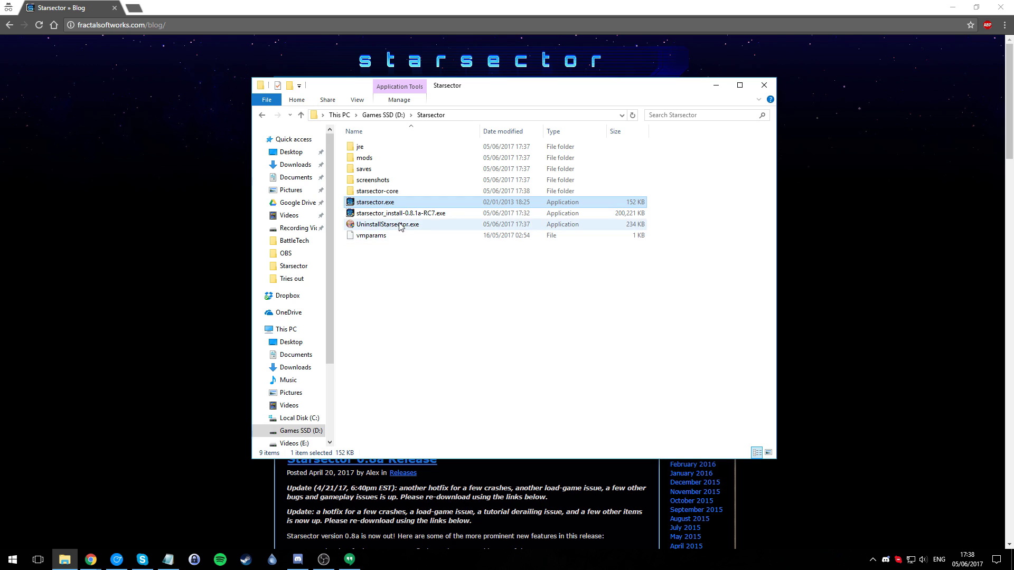
Permanently delete the installer file starsector_install-0.8.1a-RC7.exe from the Starsector folder.
click(392, 213)
key(shift+Delete)
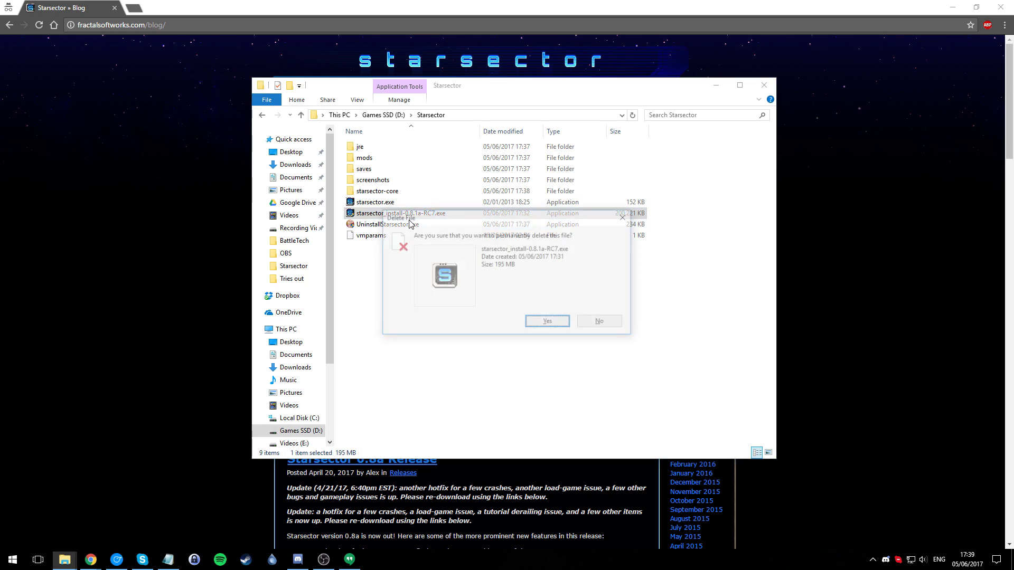
key(Return)
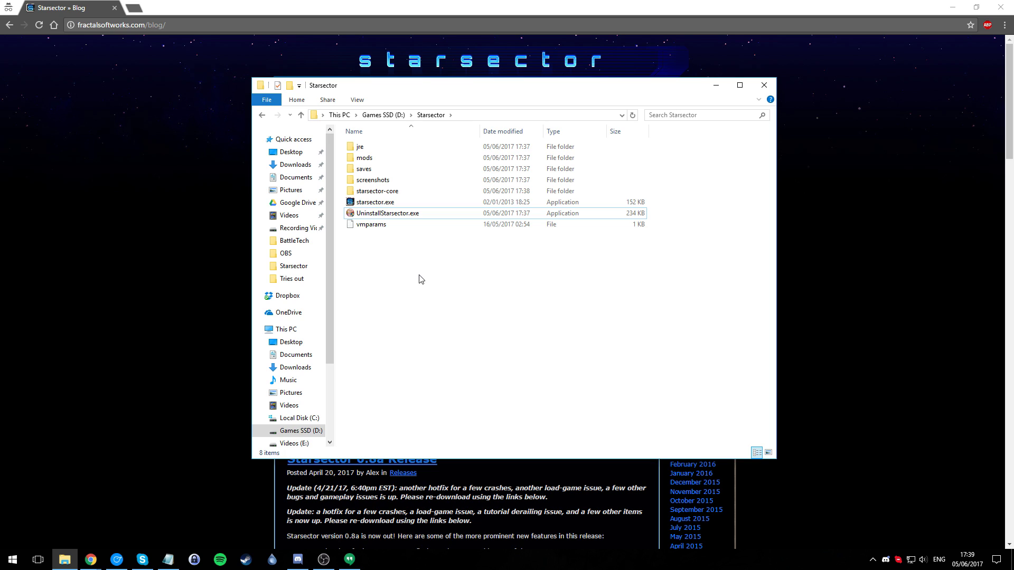
click(372, 229)
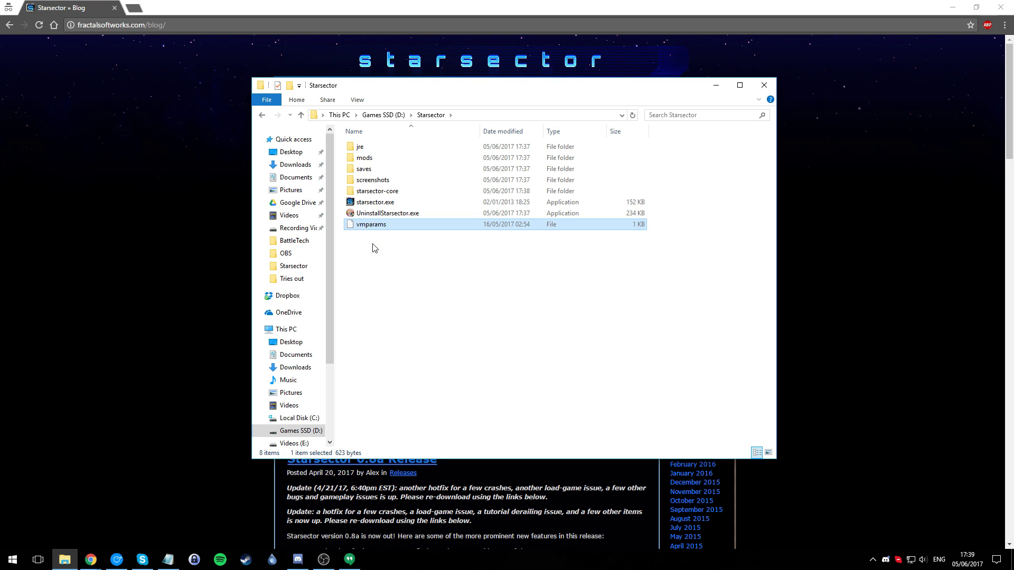
key(Return)
click(372, 243)
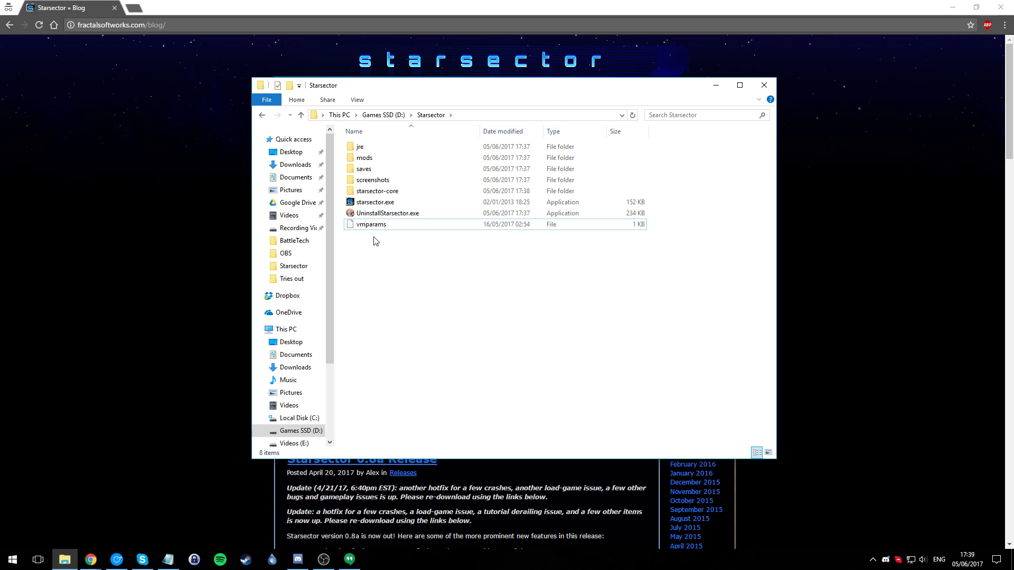
Duplicate the vmparams file within the Starsector folder as a backup.
click(373, 229)
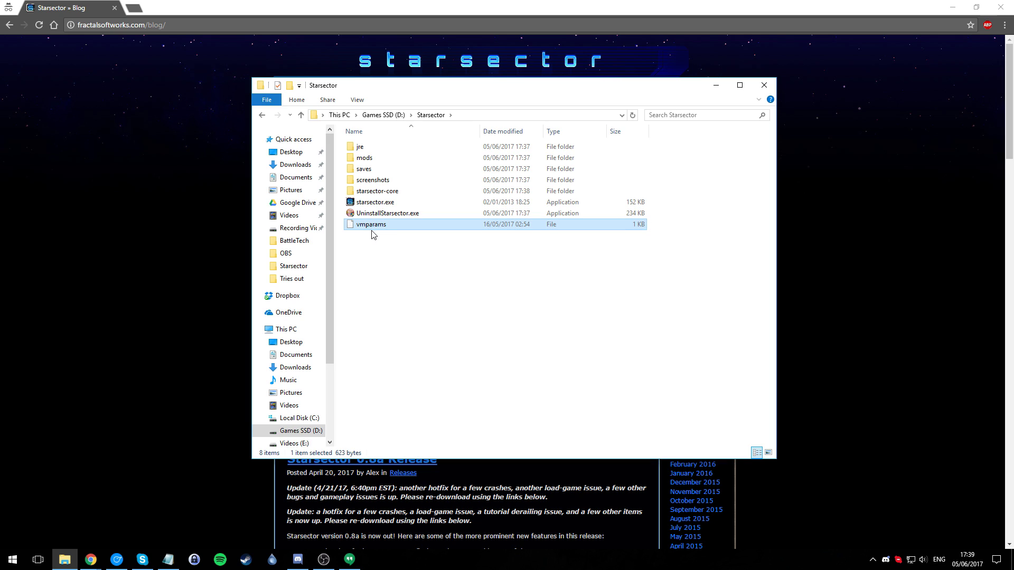
key(ctrl+c)
key(ctrl+v)
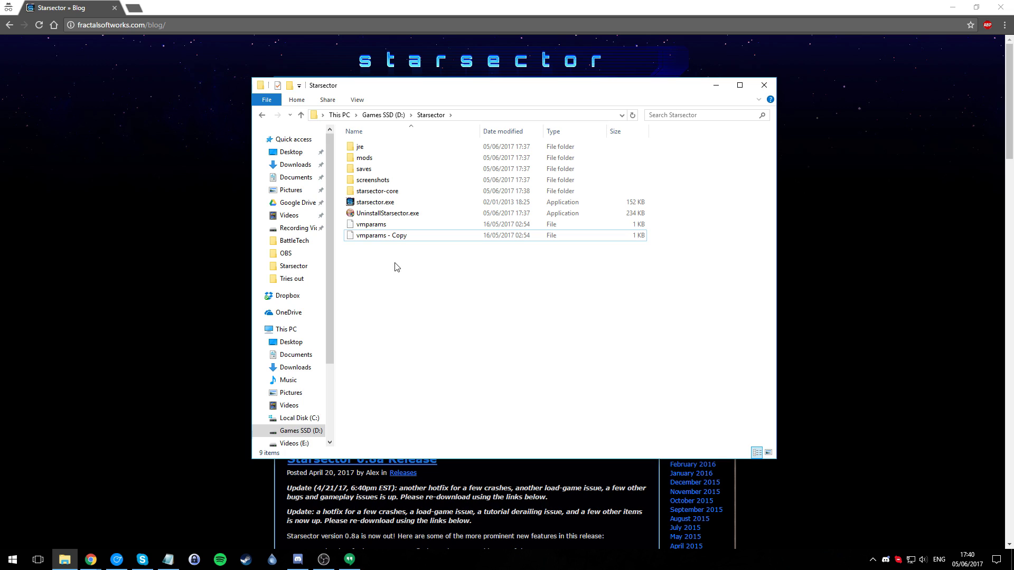
click(376, 236)
click(398, 274)
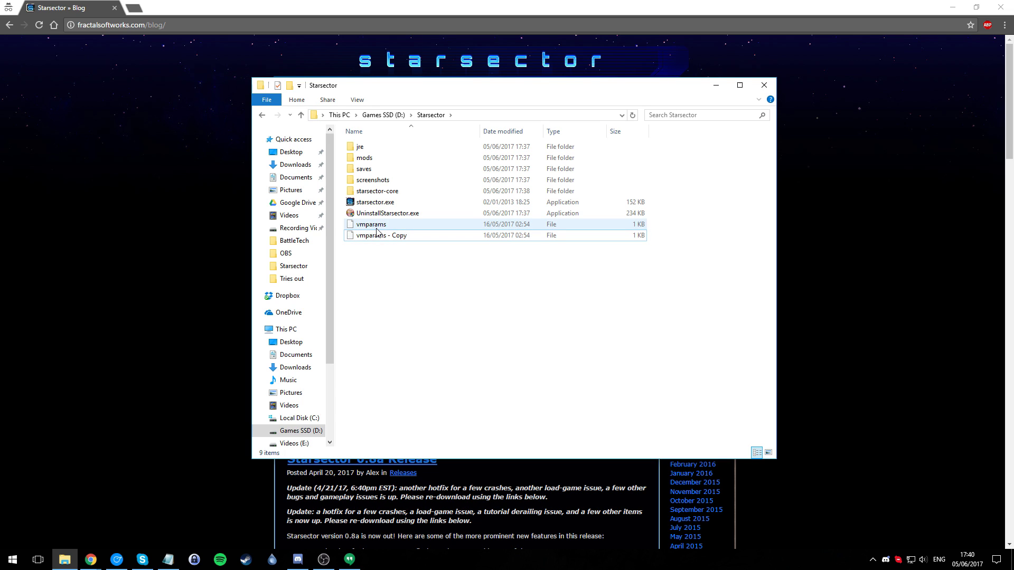
Open the original vmparams file in Notepad and reposition and resize its window for comfortable reading.
double_click(376, 229)
scroll(560, 317, down, 5)
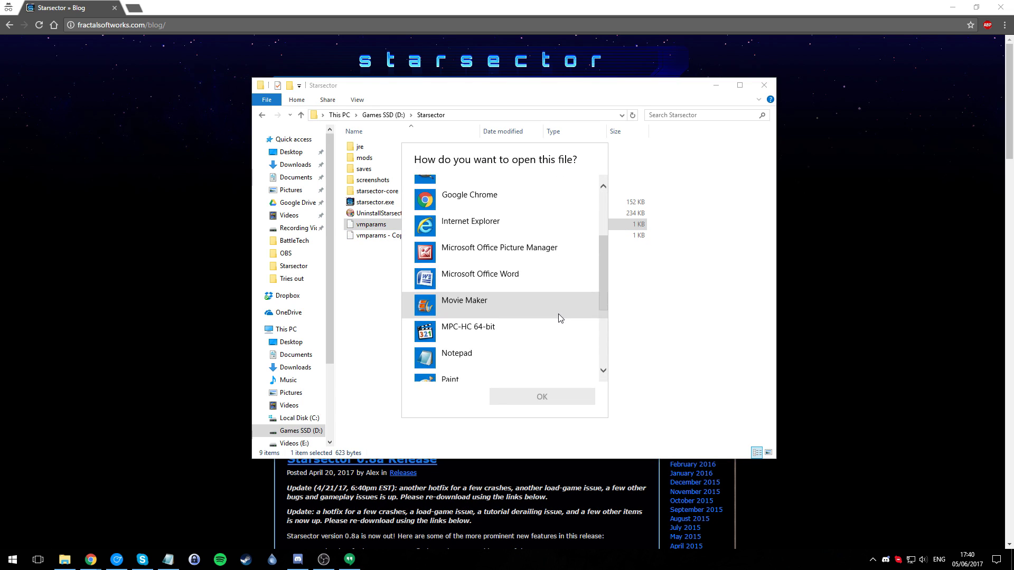
scroll(560, 318, down, 2)
click(487, 293)
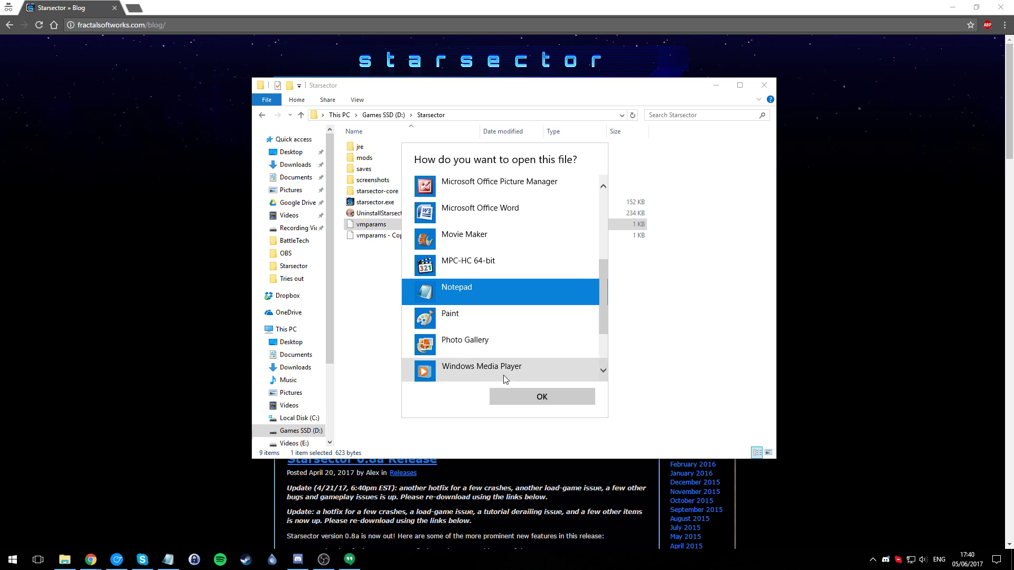
click(527, 397)
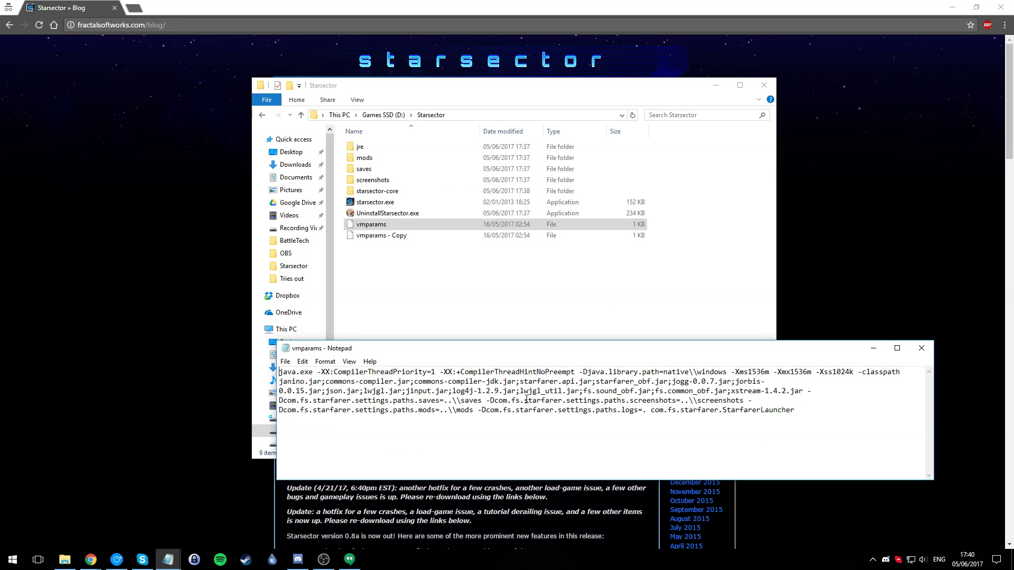
drag(452, 358, 421, 196)
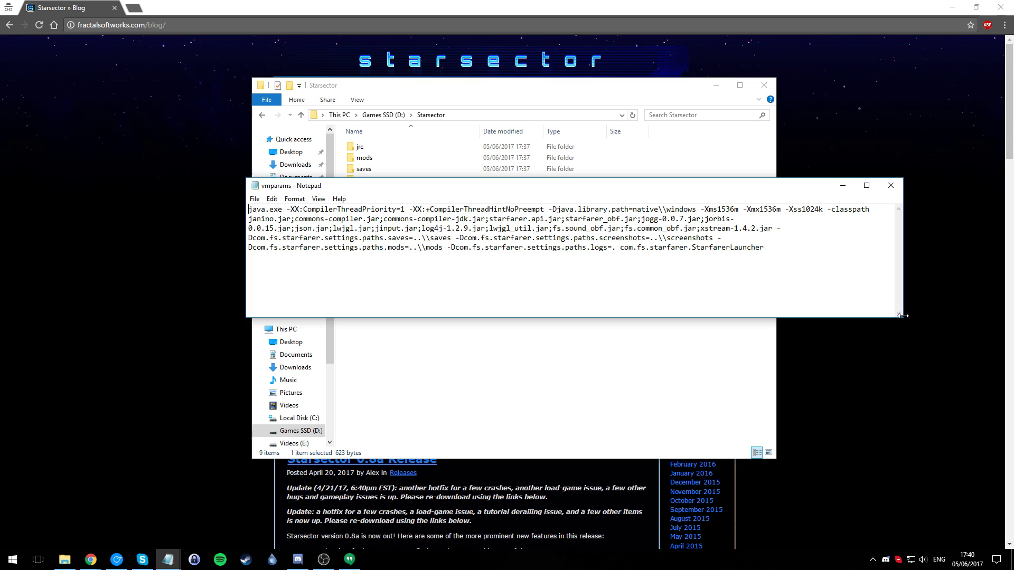
drag(905, 318, 818, 417)
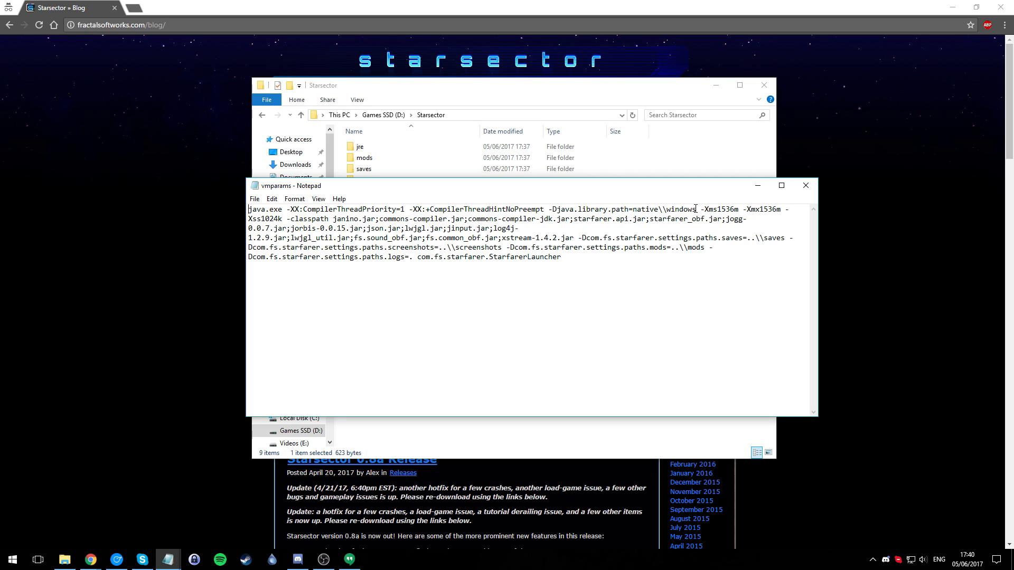
Examine the -Xms and -Xmx memory parameters in the first line of vmparams.
drag(700, 209, 780, 210)
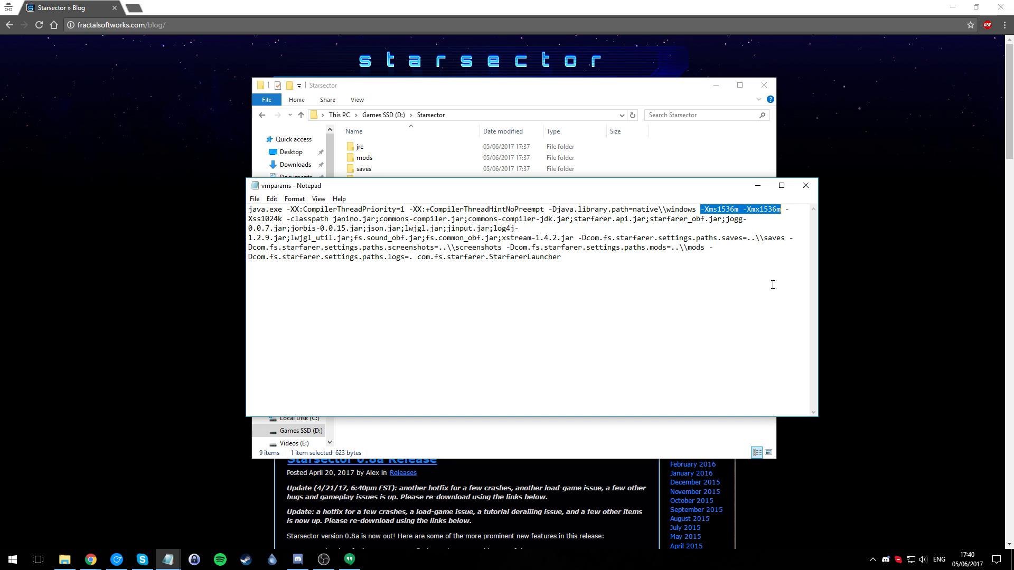
drag(717, 209, 736, 210)
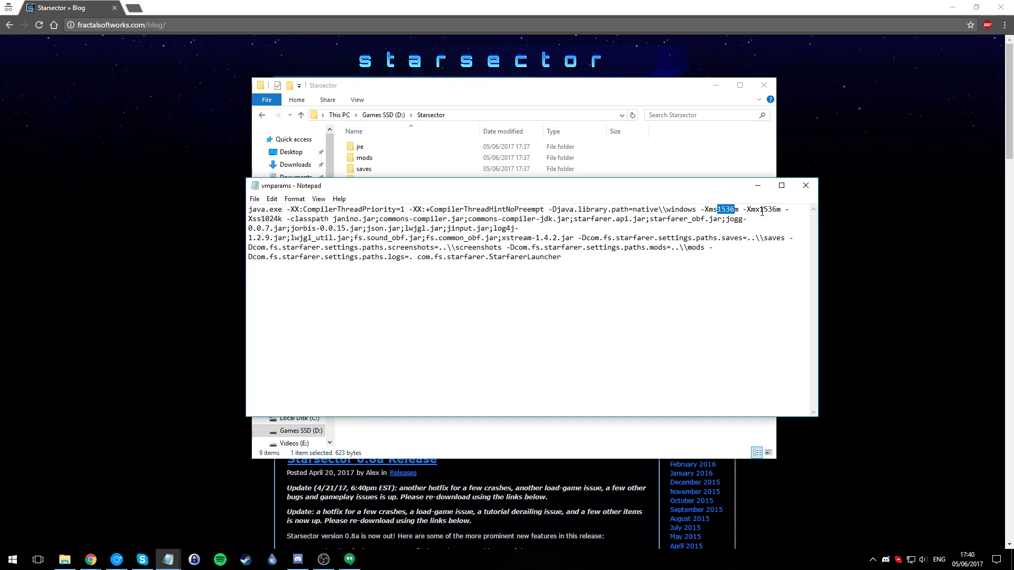
drag(759, 209, 778, 214)
drag(701, 209, 781, 210)
click(731, 261)
click(709, 268)
Set the -Xms value to 4096 and the -Xmx value to 8192 in vmparams.
drag(717, 210, 734, 210)
text(4096)
drag(764, 210, 777, 211)
text(8)
text(2)
key(BackSpace)
text(192)
Highlight the edited -Xms and -Xmx parameters to review them together and individually.
drag(701, 212, 781, 210)
drag(738, 211, 780, 211)
click(766, 240)
drag(742, 209, 781, 209)
drag(700, 209, 779, 210)
drag(701, 209, 738, 209)
Change the -Xms value to 2048 and the -Xmx value to 4096 in vmparams.
click(736, 209)
double_click(735, 210)
drag(726, 209, 735, 210)
text(504)
key(BackSpace)
key(BackSpace)
key(BackSpace)
text(2048)
click(759, 209)
key(Delete)
key(Delete)
key(Delete)
key(Delete)
text(4096)
Set the -Xmx value to 8196 and the -Xms value to 4096 in vmparams.
key(ctrl+shift+Left)
key(shift+Right)
key(shift+Right)
key(shift+Right)
text(8196)
key(shift+Left)
key(shift+Left)
key(shift+Left)
key(shift+Left)
text(4096)
Save the edited vmparams file and close Notepad.
click(254, 199)
click(263, 233)
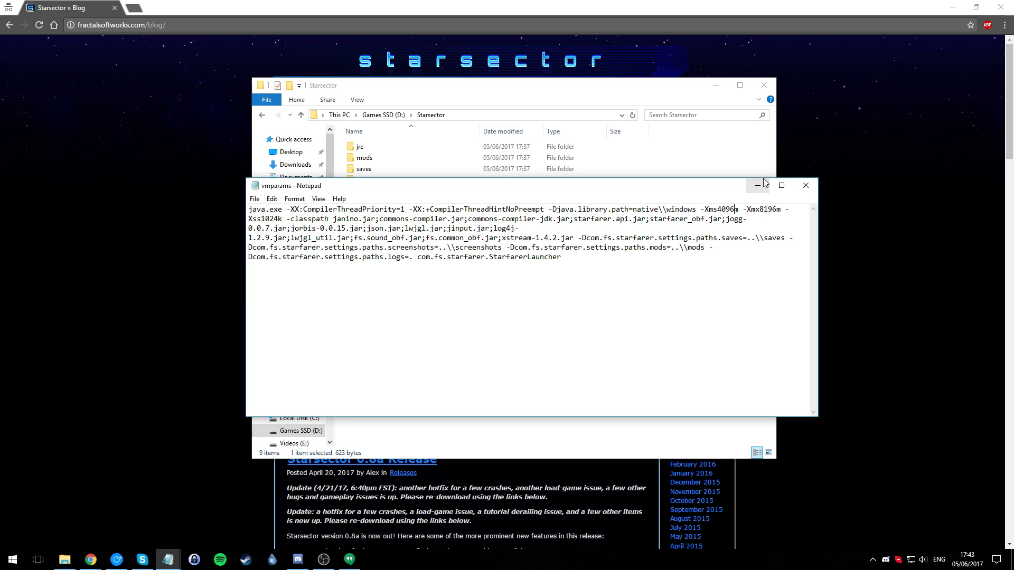
click(806, 186)
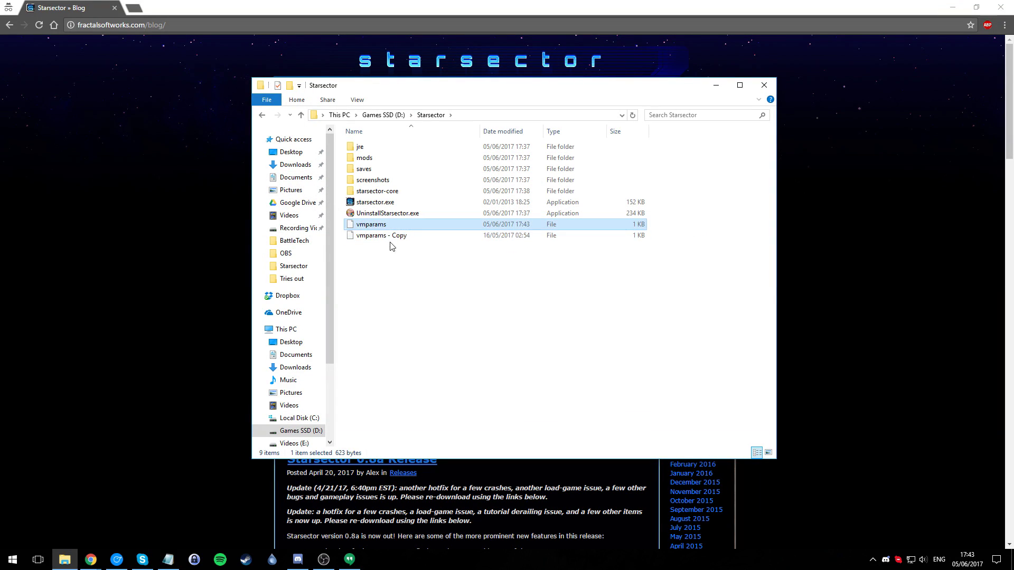
Launch starsector.exe again to check that it starts with the edited memory settings, and quit from the main menu.
double_click(384, 204)
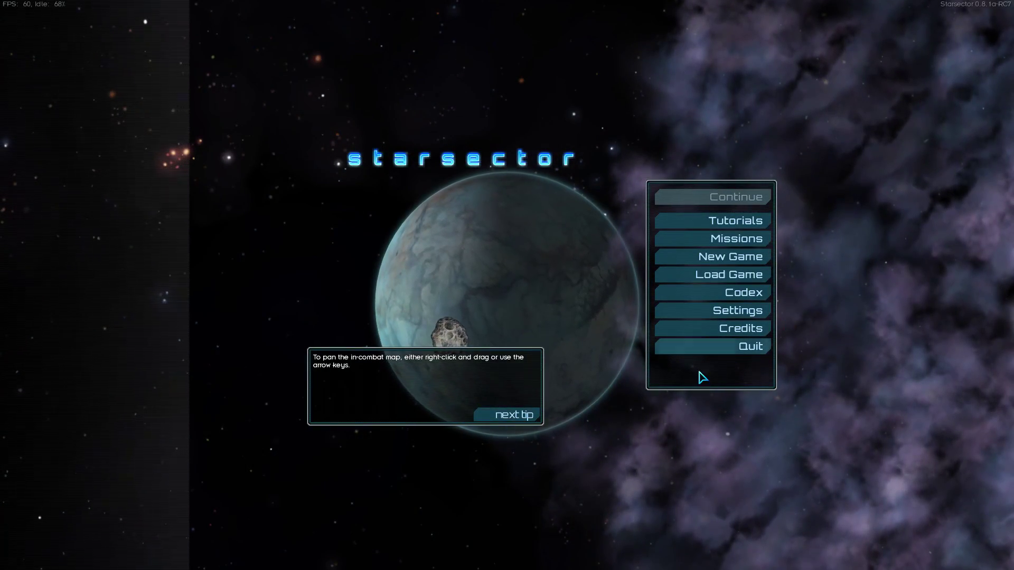
click(686, 347)
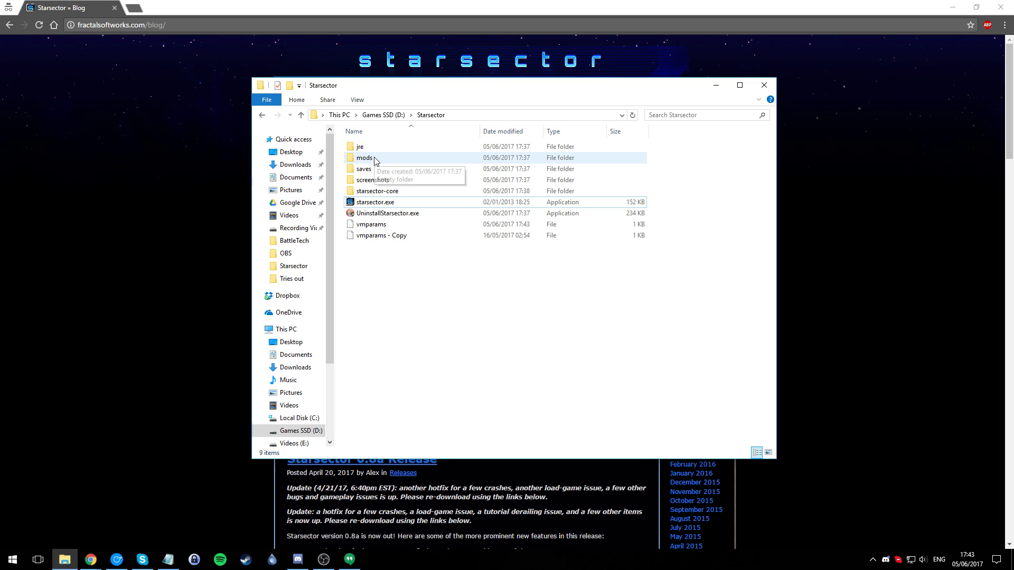
Switch to Chrome, open the Starsector forum, and go to the topic list of the Mods board.
click(202, 169)
click(622, 94)
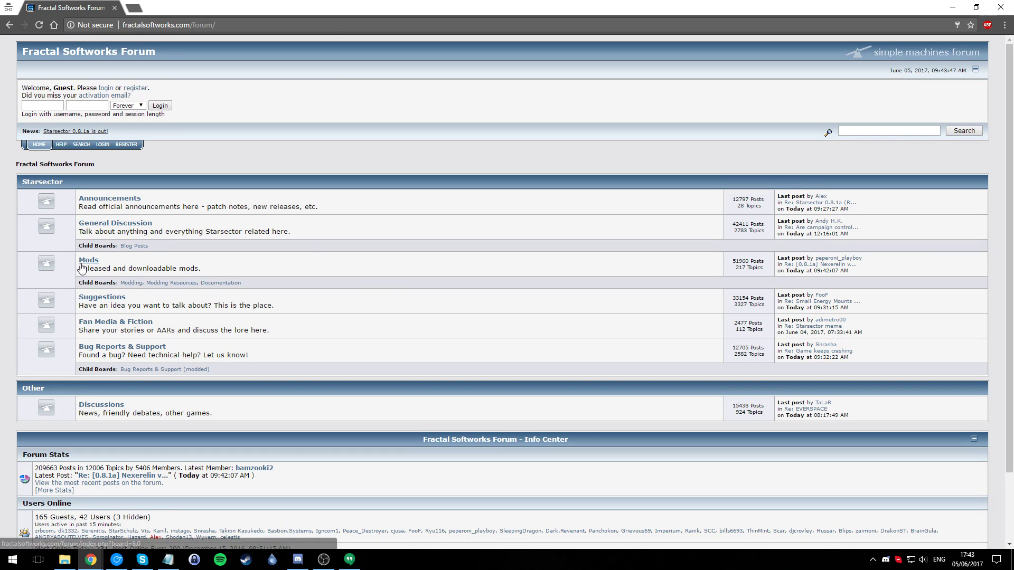
click(88, 261)
scroll(266, 445, down, 3)
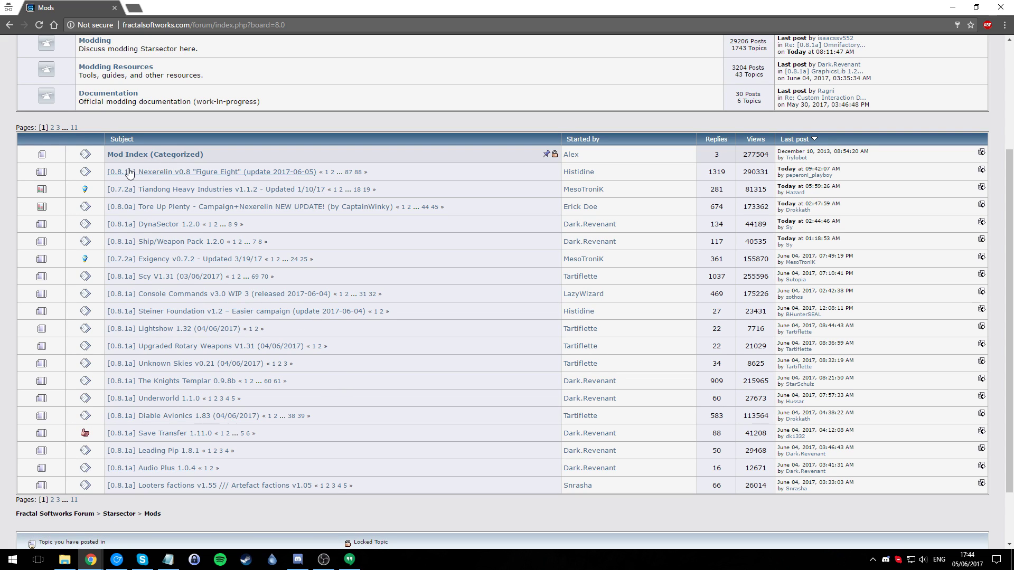
Open the Mod Index (Categorized) topic and look through its mod categories and the game version tags.
click(137, 154)
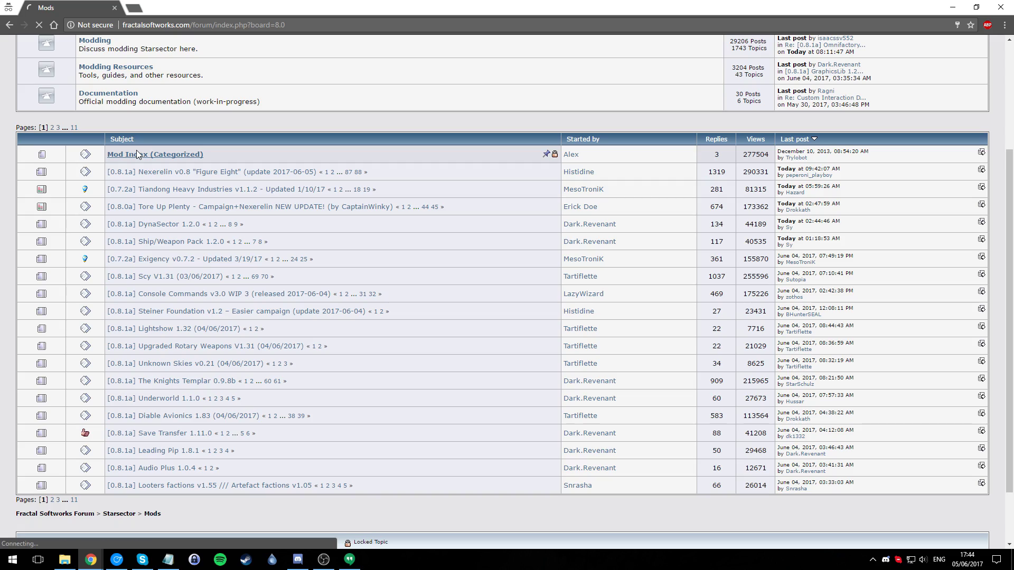
scroll(422, 412, down, 4)
scroll(426, 409, down, 2)
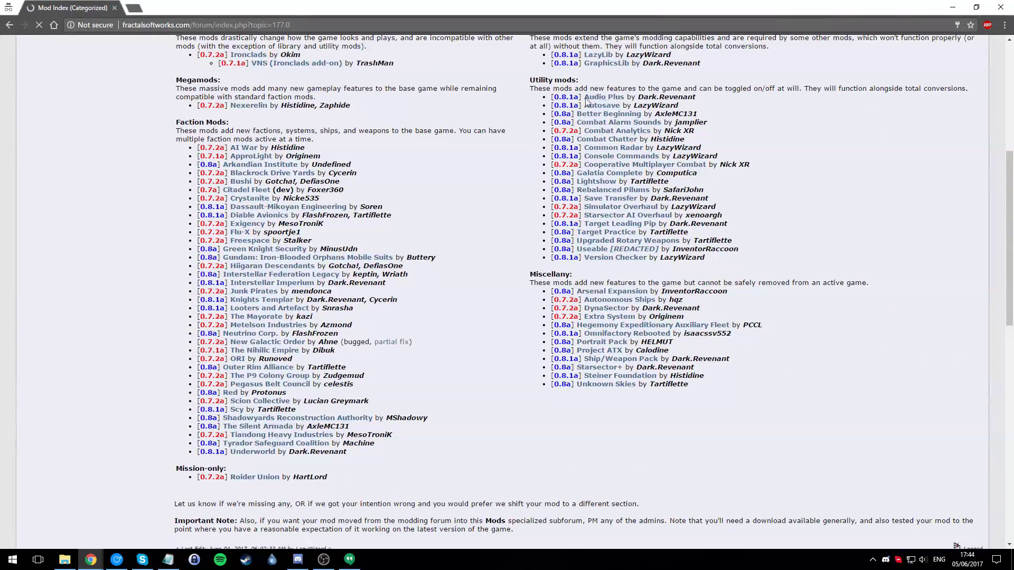
scroll(412, 206, up, 2)
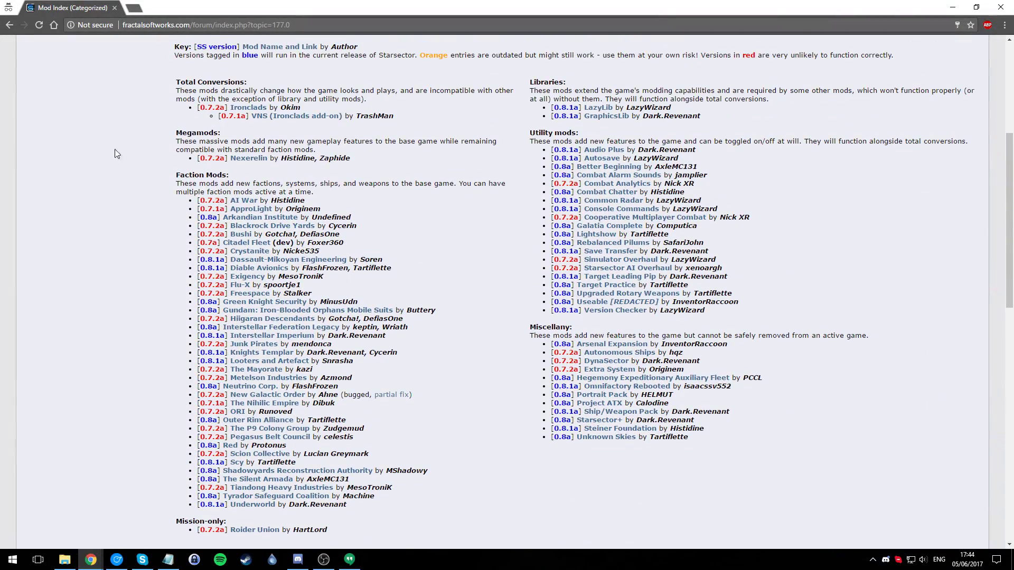
scroll(111, 153, up, 2)
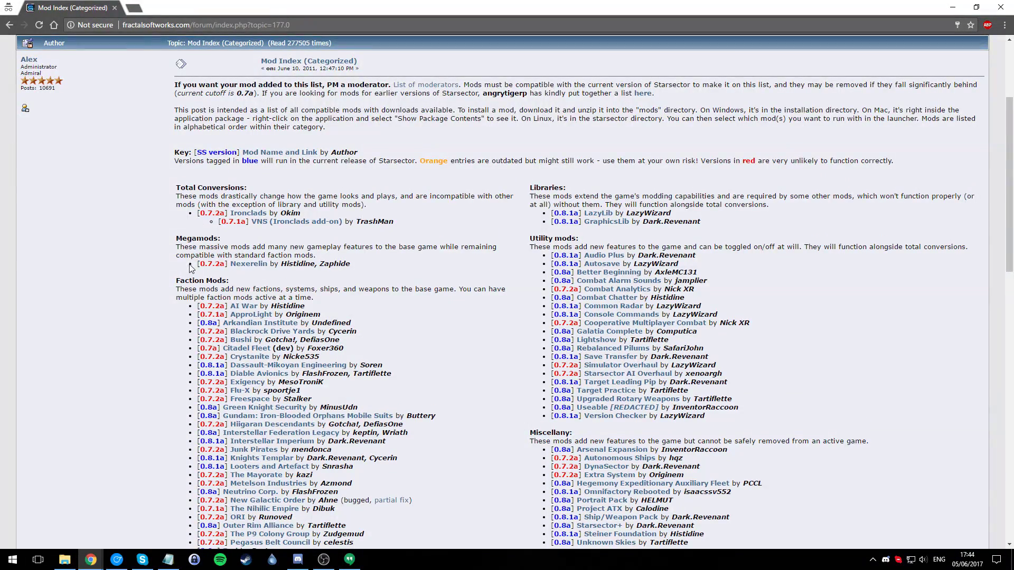
scroll(432, 338, down, 6)
scroll(431, 338, up, 3)
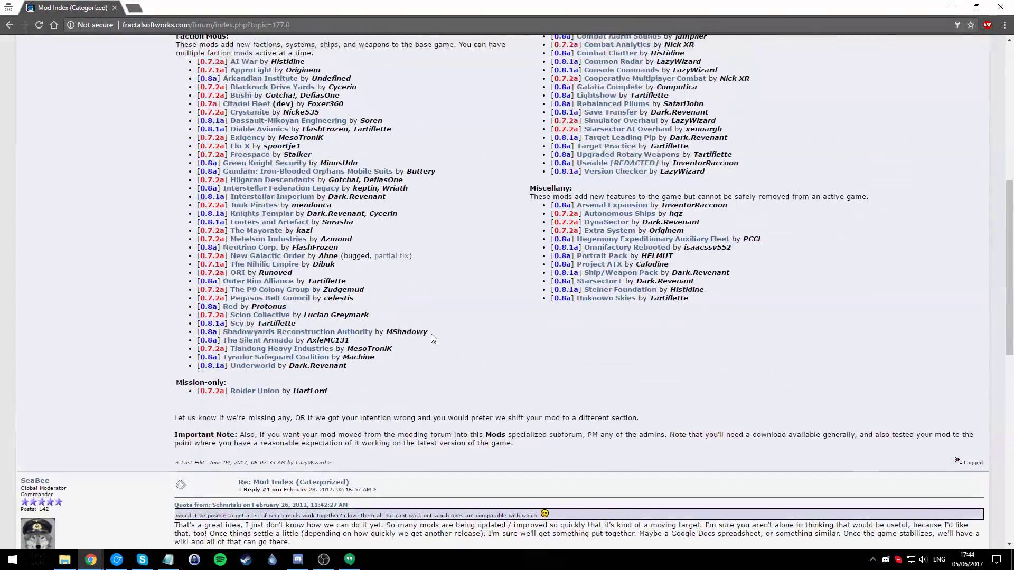
scroll(429, 335, up, 1)
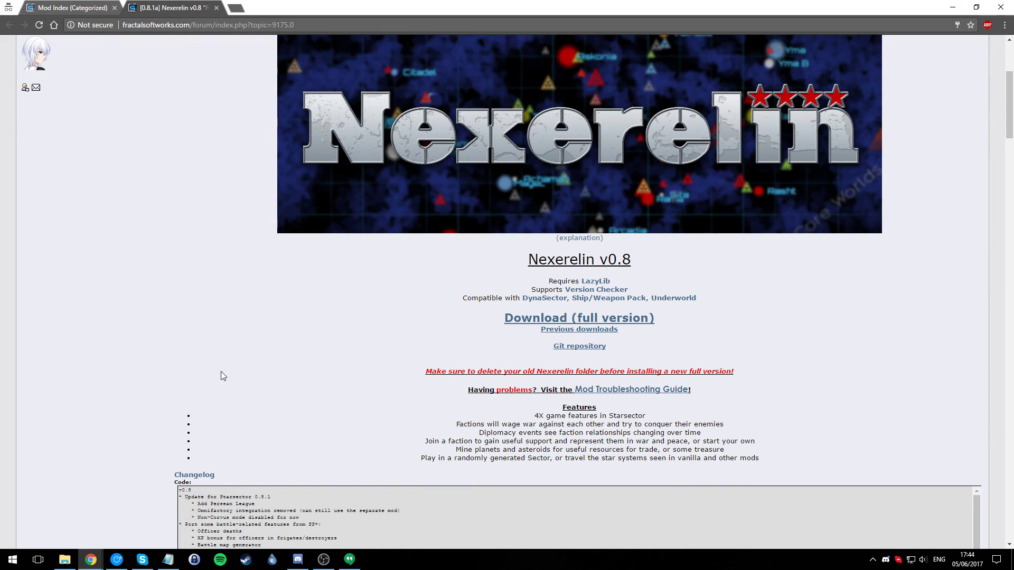
From the requirements in the Nexerelin topic, open the LazyLib page and download LazyLib 2.2.zip into Starsector's mods folder.
scroll(232, 309, up, 1)
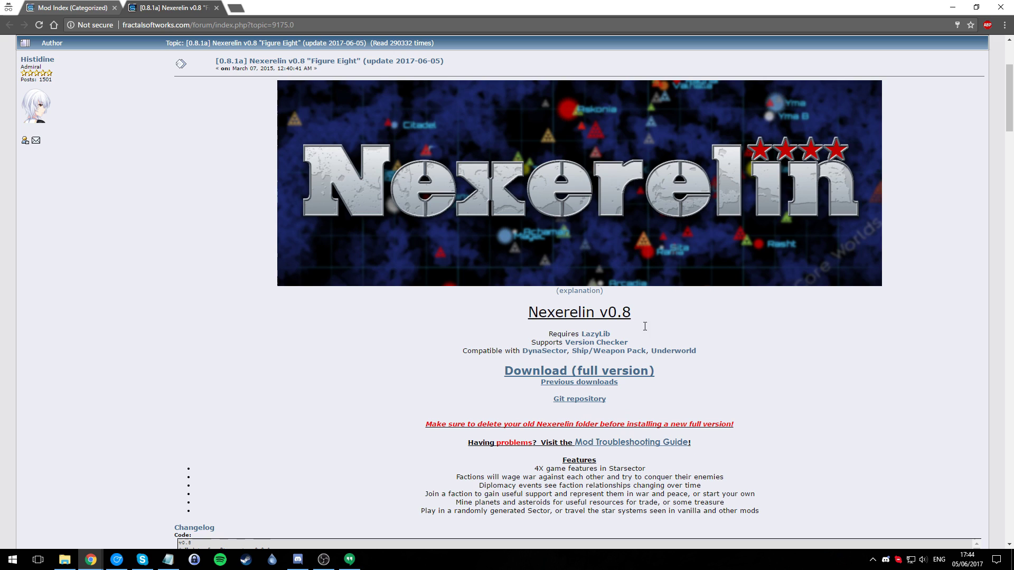
triple_click(650, 334)
double_click(564, 334)
click(597, 334)
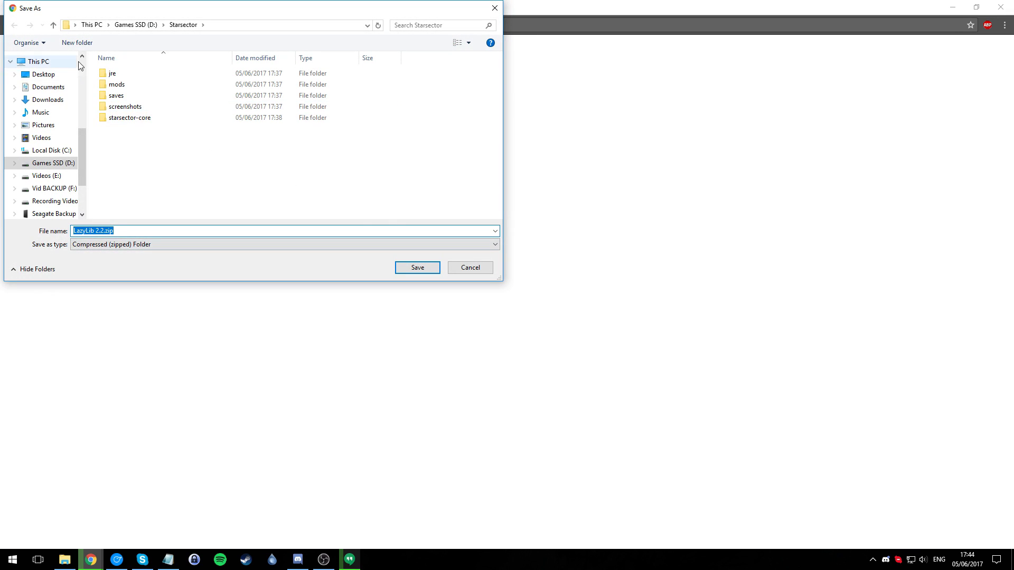
double_click(118, 85)
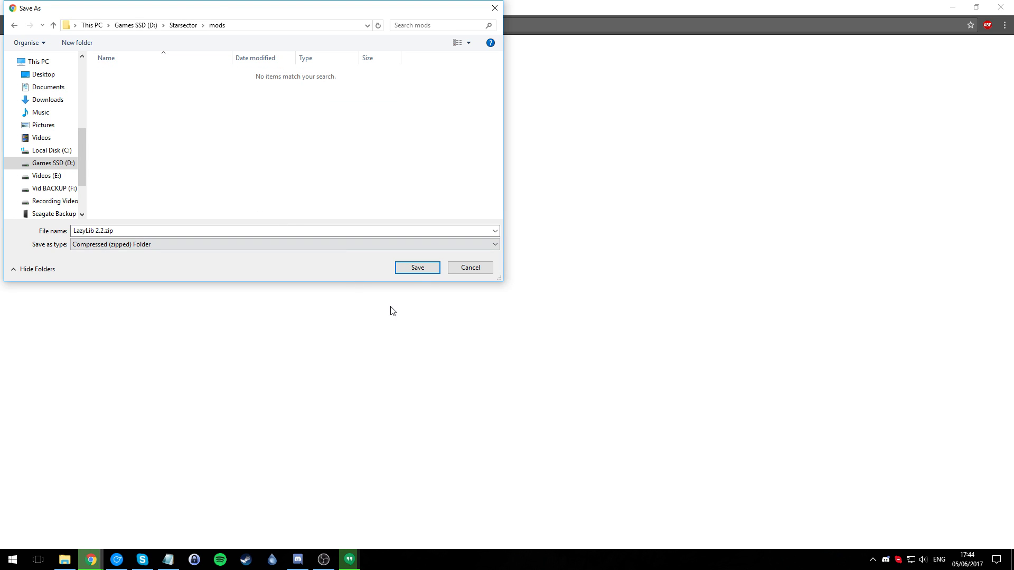
click(426, 264)
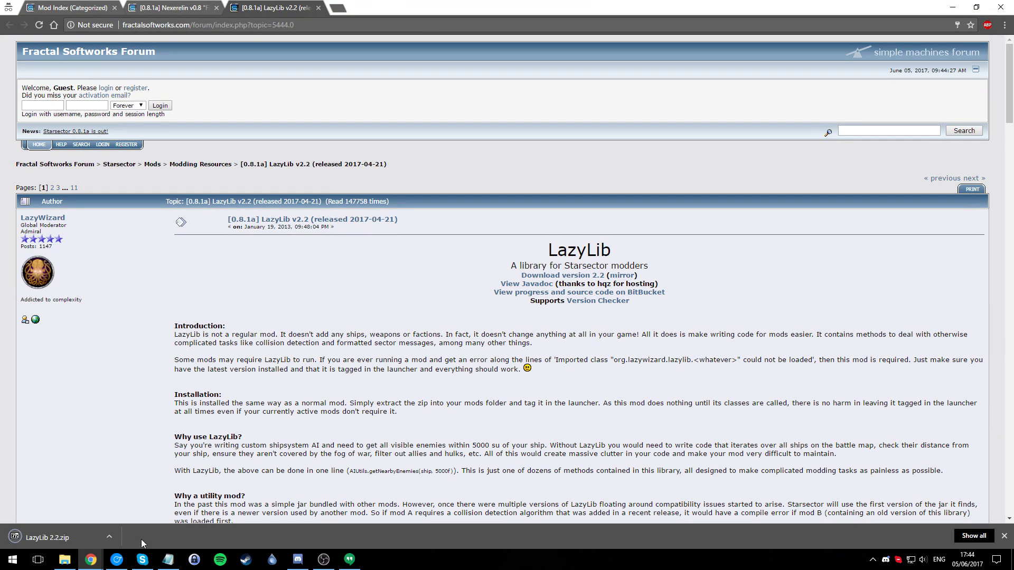
In File Explorer, extract LazyLib 2.2.zip directly into the mods folder with 7-Zip.
click(64, 561)
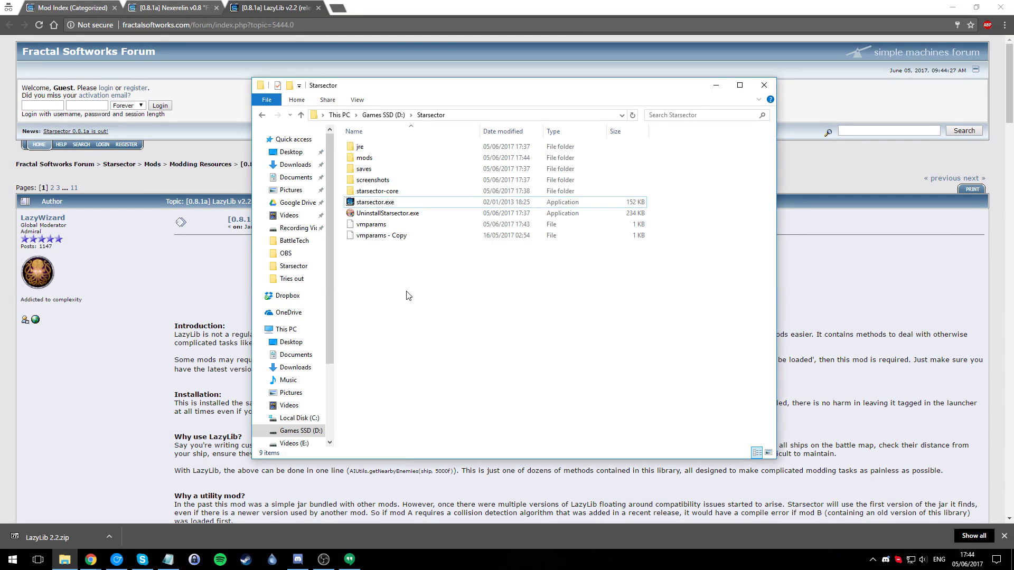
double_click(364, 158)
right_click(385, 153)
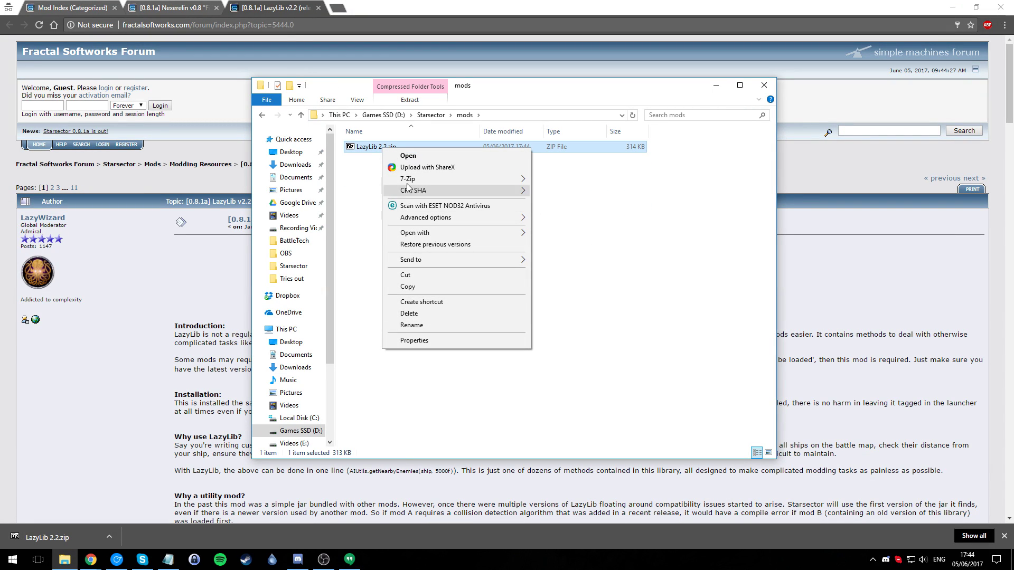
mouse_move(409, 184)
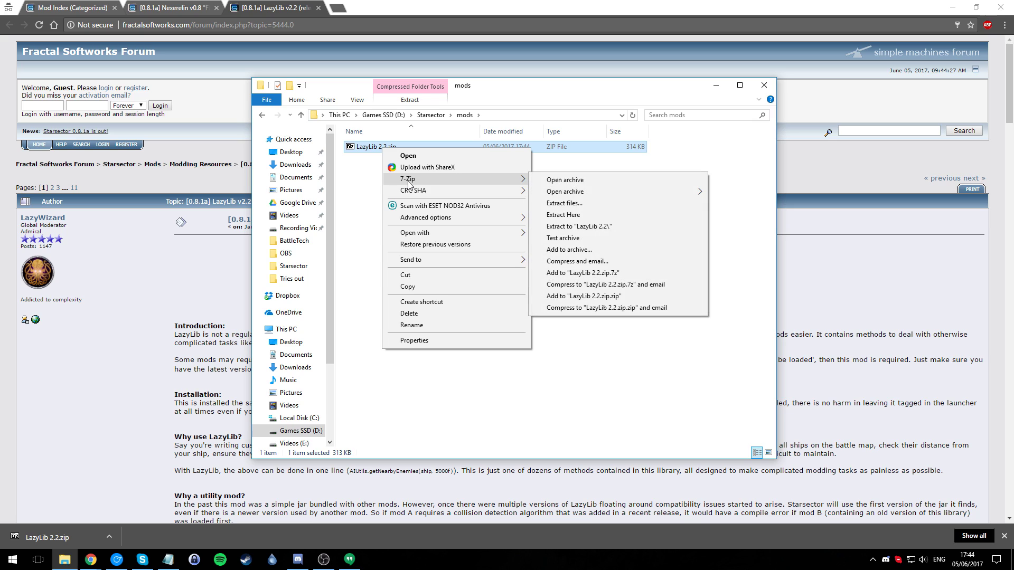
click(590, 213)
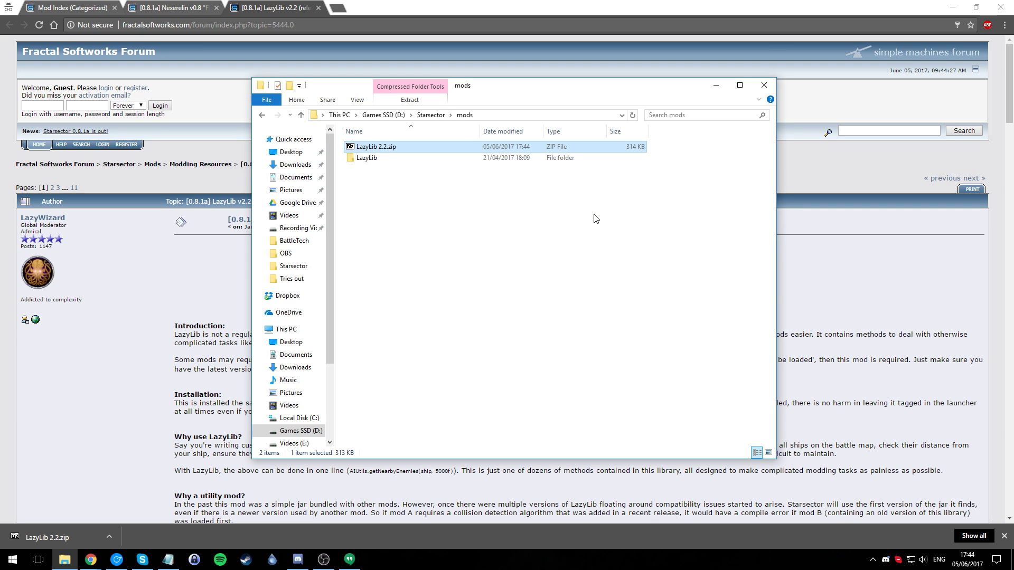
Launch starsector.exe from the Starsector folder, check the launcher's mod list for LazyLib, save the list and close the launcher.
click(431, 115)
double_click(380, 202)
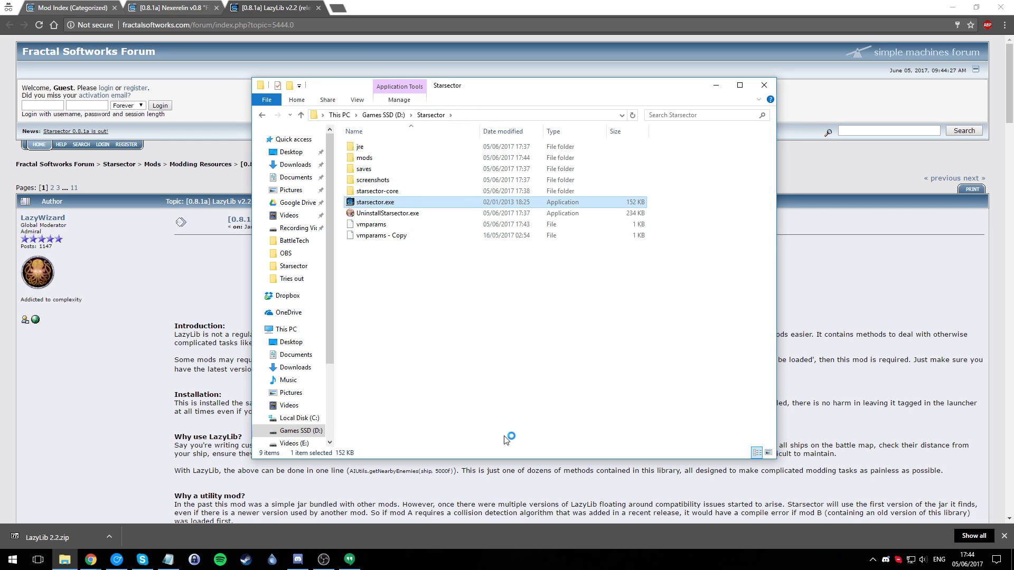
click(507, 364)
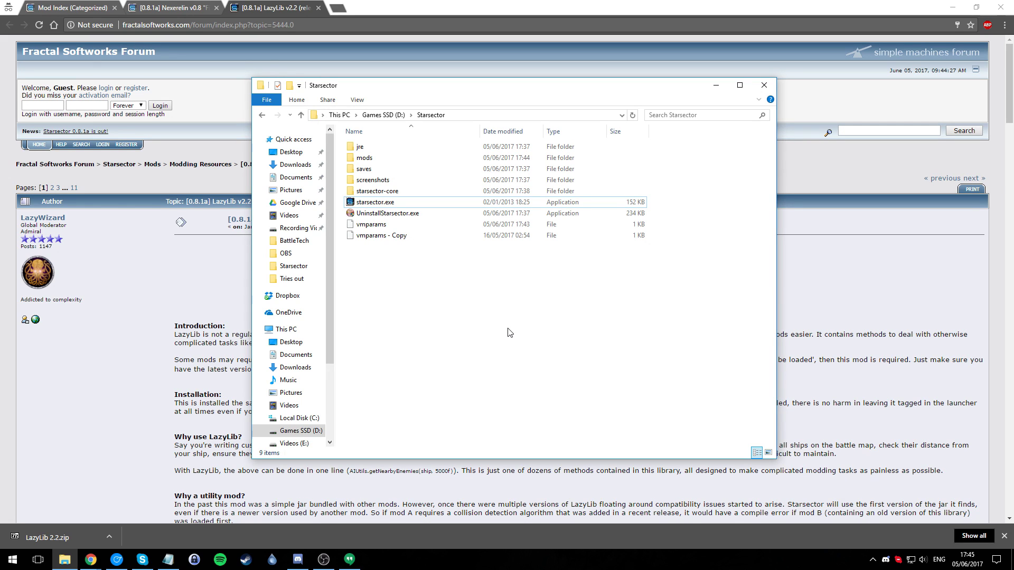
double_click(369, 205)
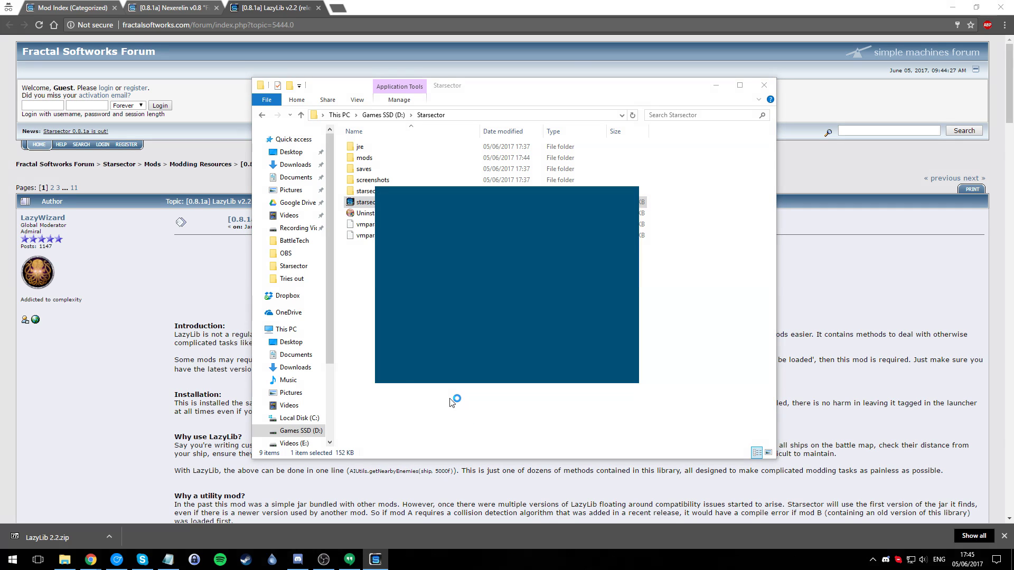
click(506, 364)
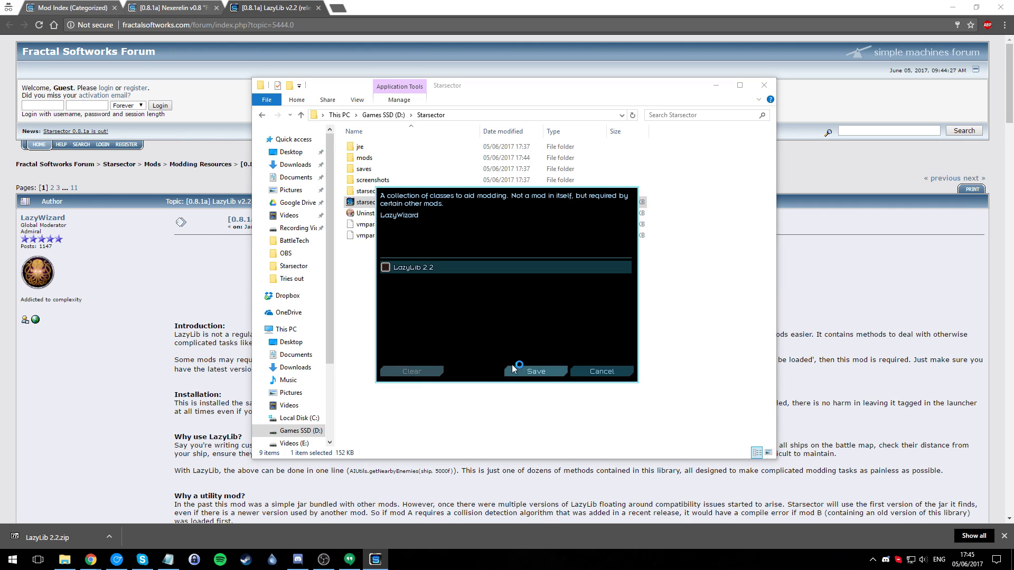
click(537, 369)
click(629, 196)
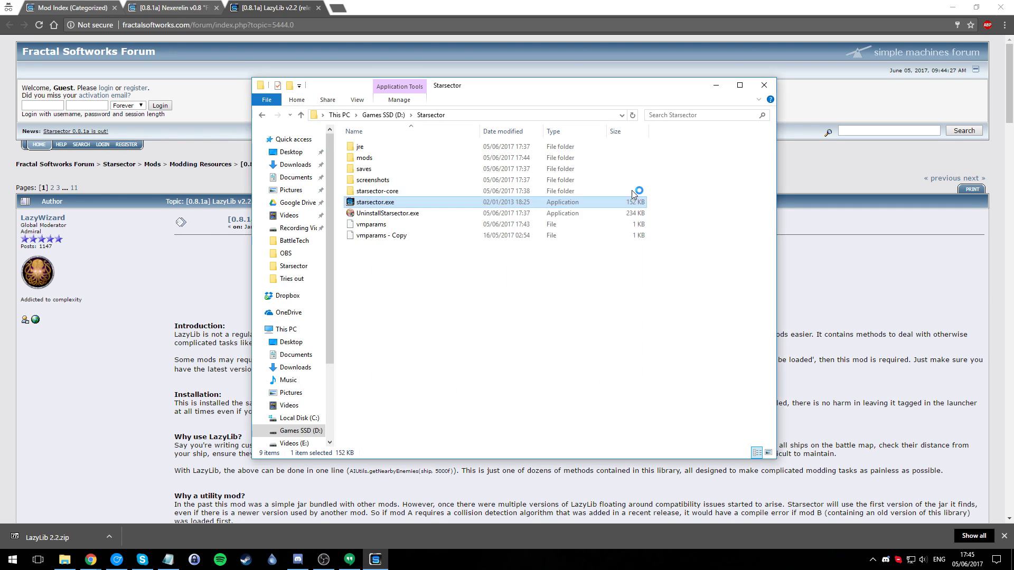
Delete the edited vmparams file and rename the backup "vmparams - Copy" to vmparams.
click(392, 224)
key(Delete)
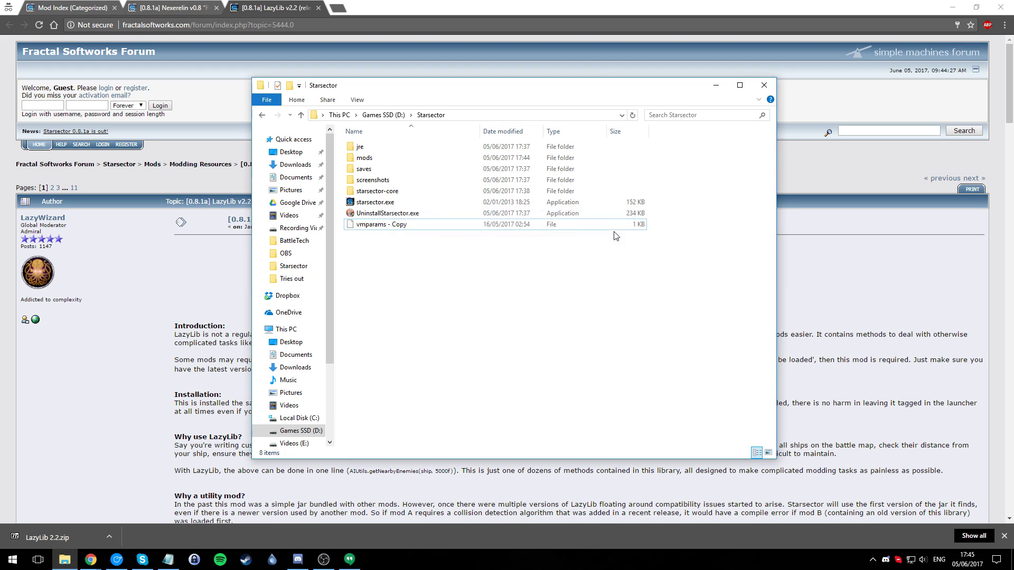
key(Menu)
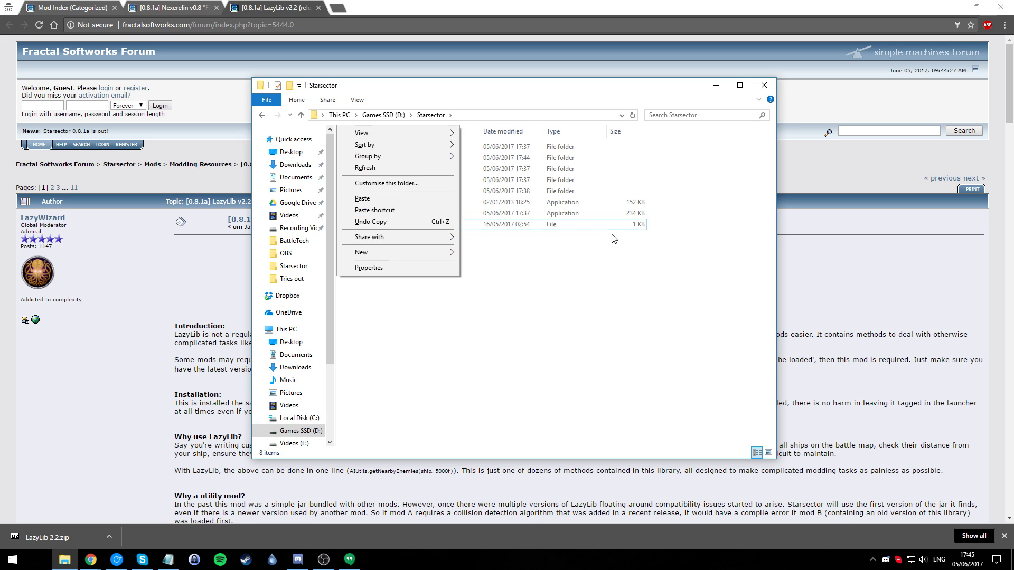
right_click(562, 221)
click(447, 273)
click(412, 225)
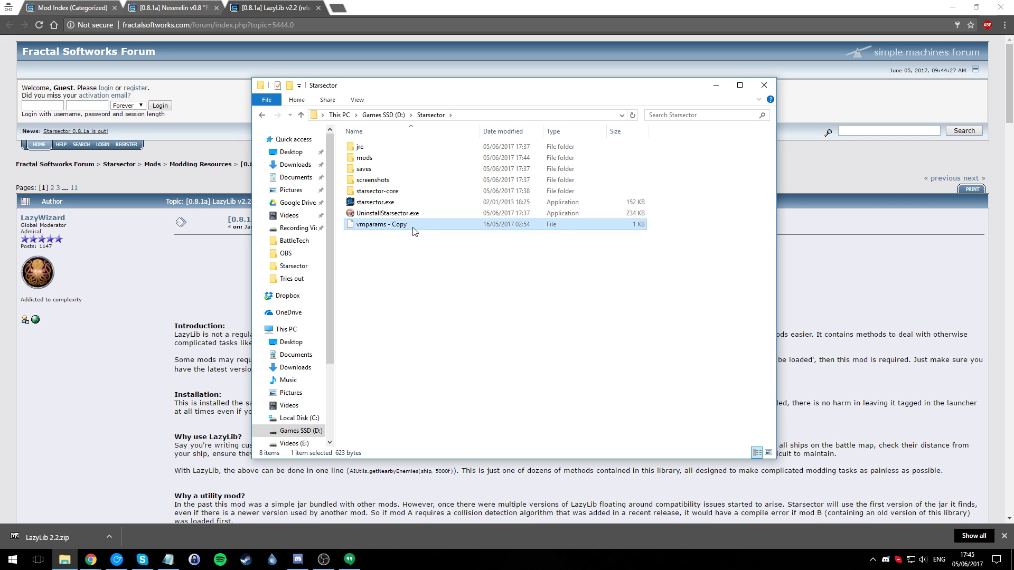
right_click(412, 226)
click(459, 398)
key(End)
key(BackSpace)
key(BackSpace)
key(BackSpace)
key(BackSpace)
key(BackSpace)
key(BackSpace)
key(BackSpace)
key(Return)
Open the restored vmparams file in Notepad to check its memory values, and close it.
double_click(382, 227)
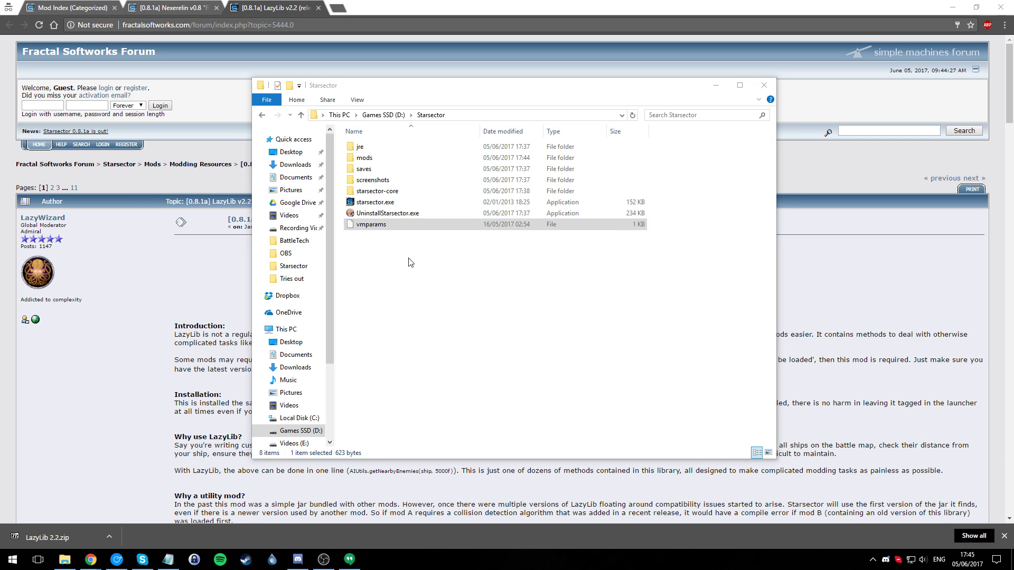
scroll(457, 338, down, 3)
click(458, 349)
click(507, 400)
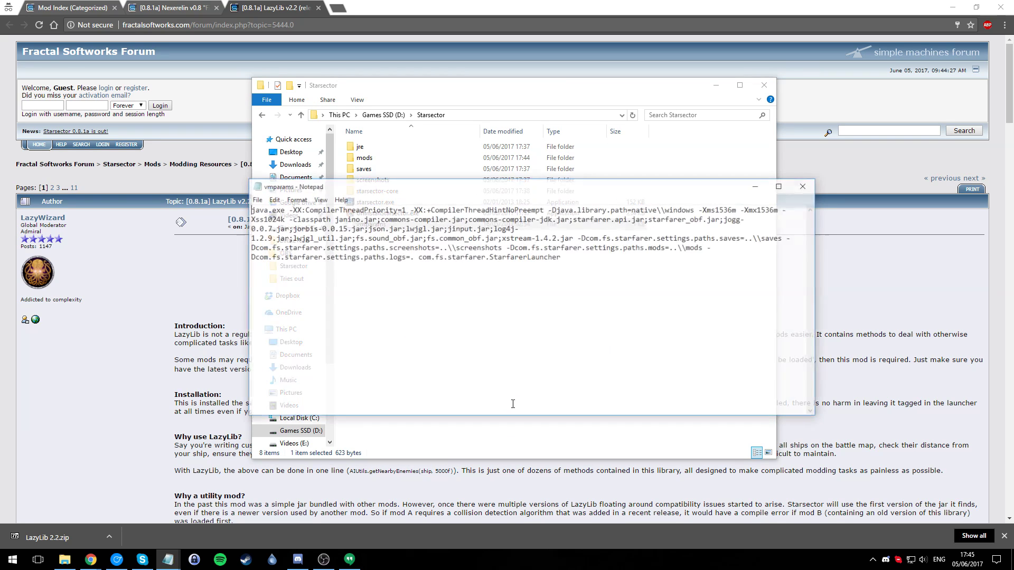
click(805, 186)
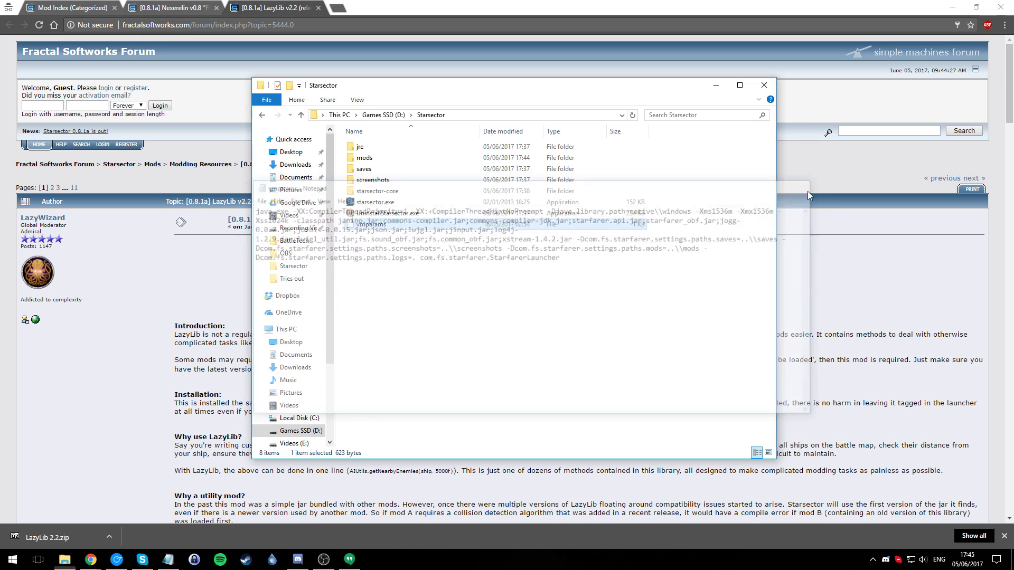